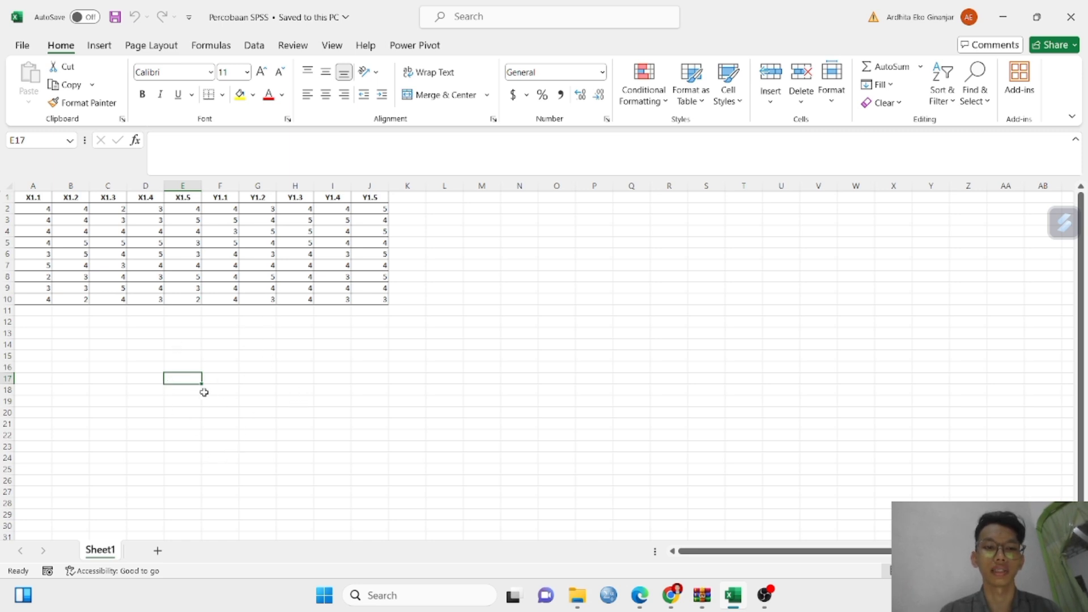
pyautogui.click(182, 365)
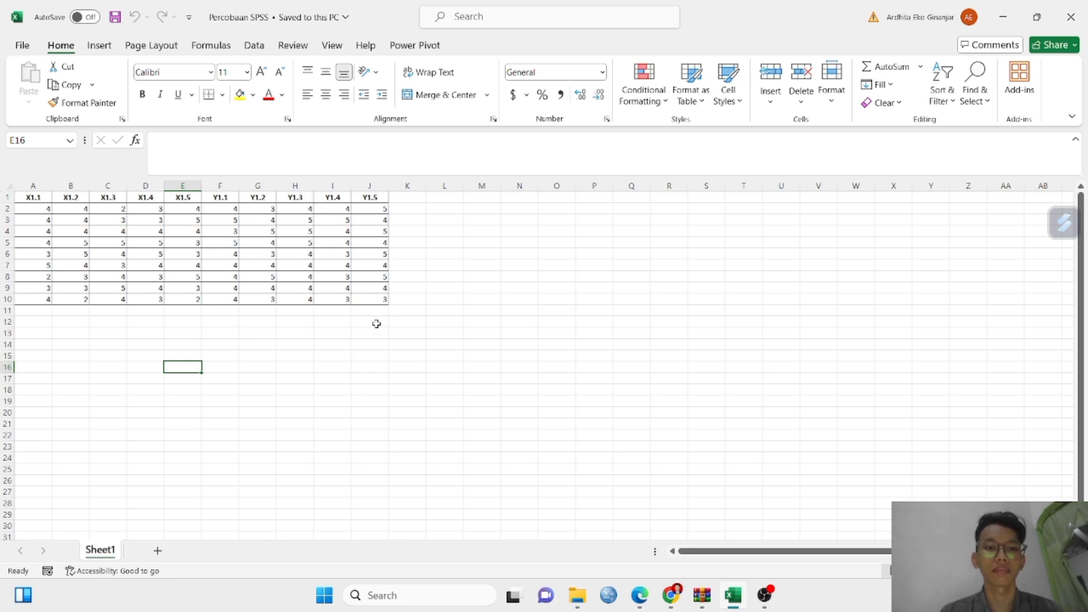
pyautogui.click(280, 355)
pyautogui.click(204, 355)
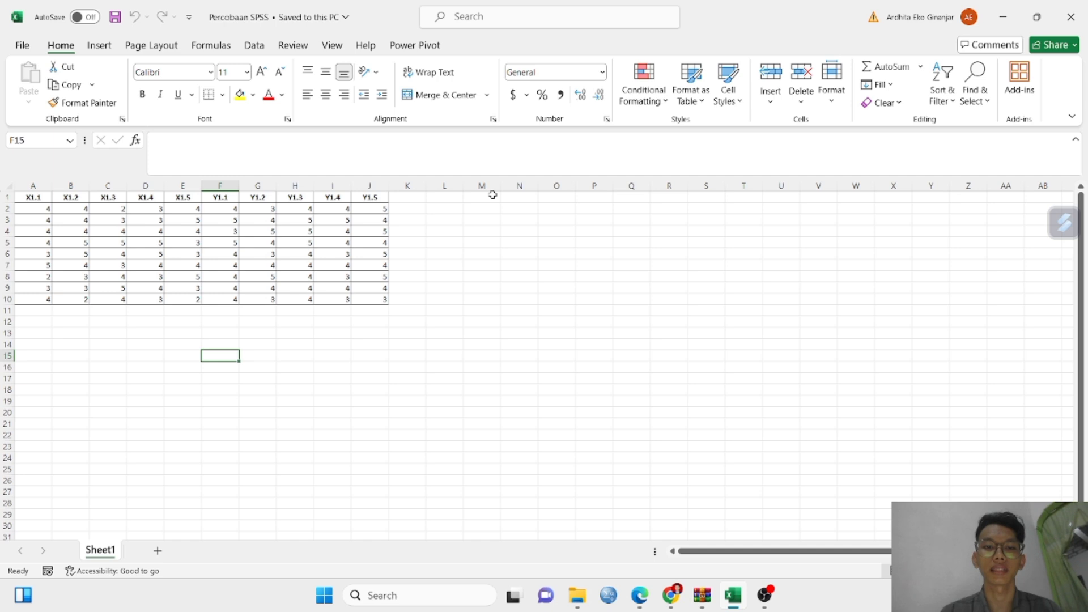
pyautogui.click(483, 253)
pyautogui.click(489, 320)
pyautogui.click(250, 364)
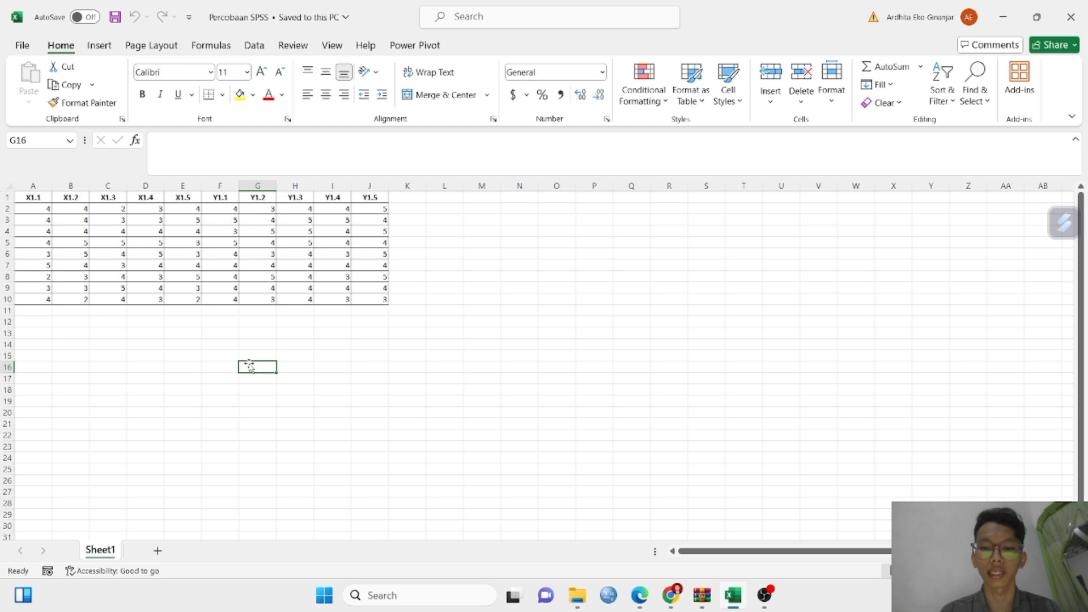
pyautogui.click(500, 310)
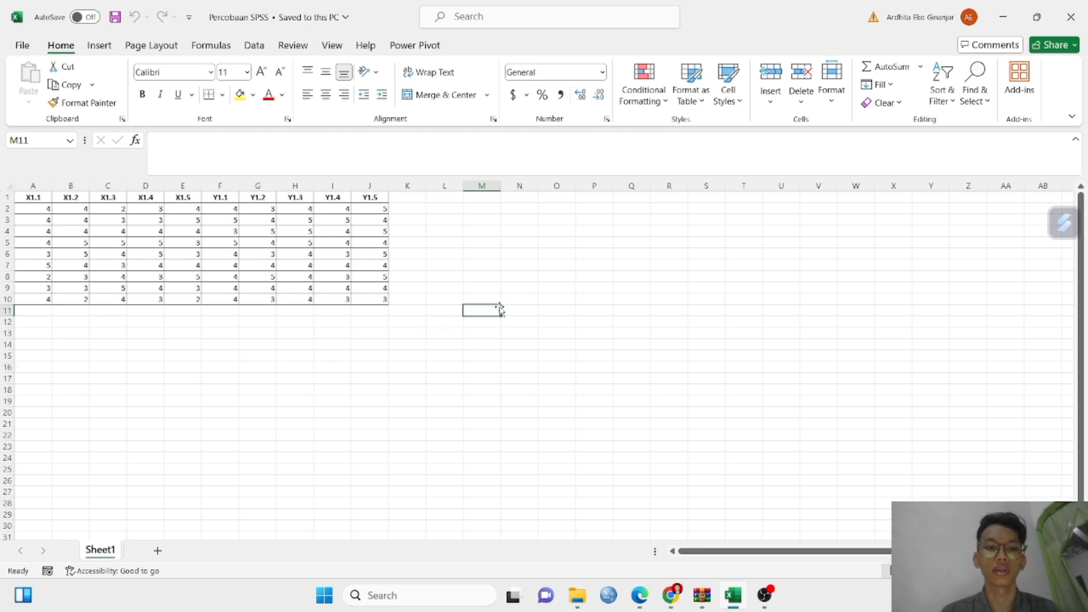
pyautogui.click(399, 354)
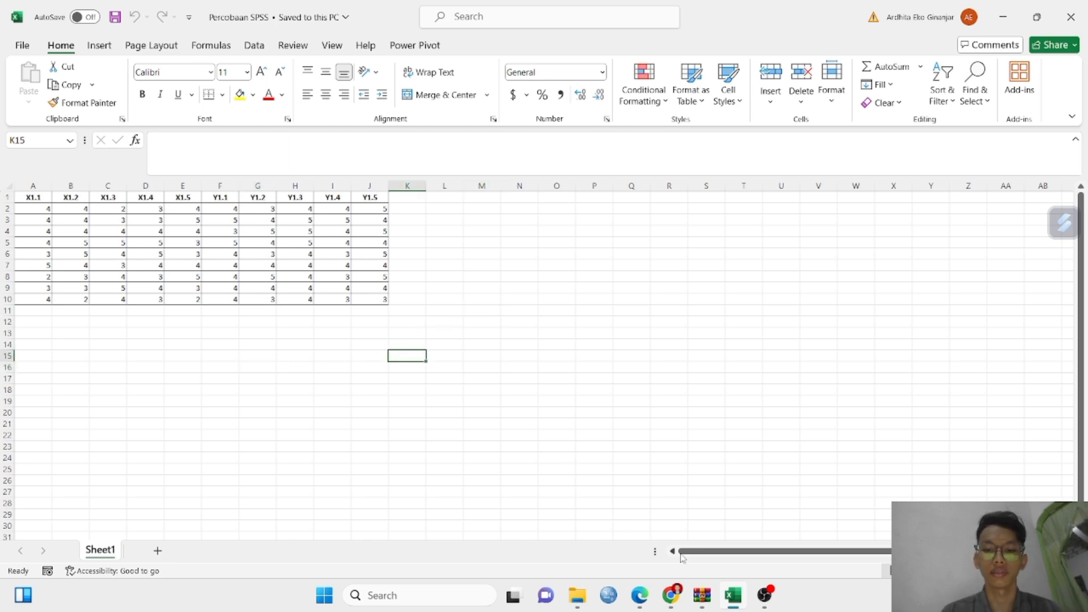
pyautogui.moveTo(702, 595)
pyautogui.moveTo(690, 526)
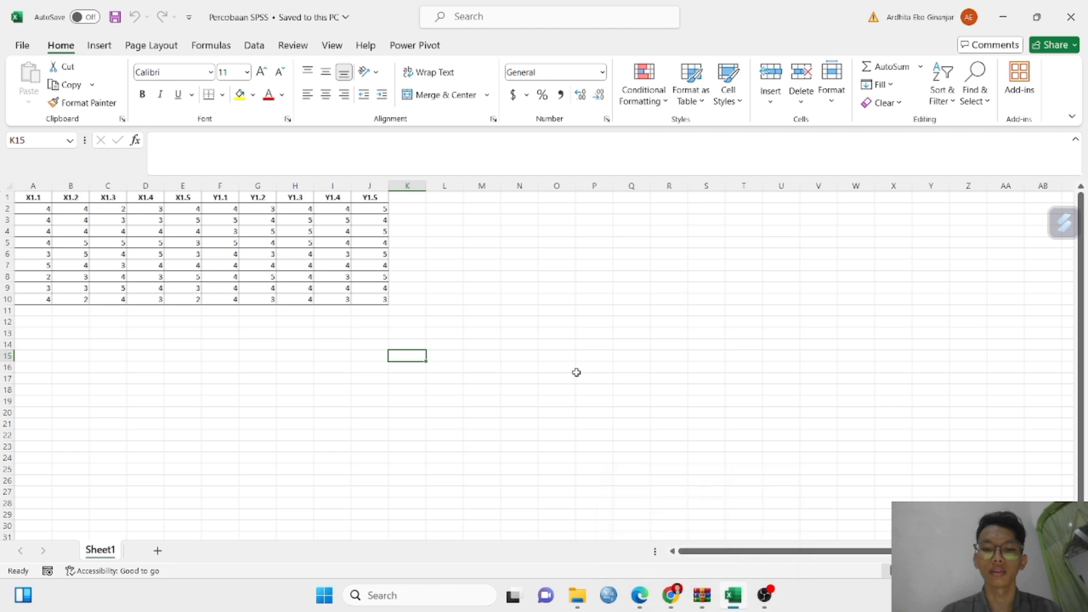
pyautogui.click(277, 353)
pyautogui.click(293, 385)
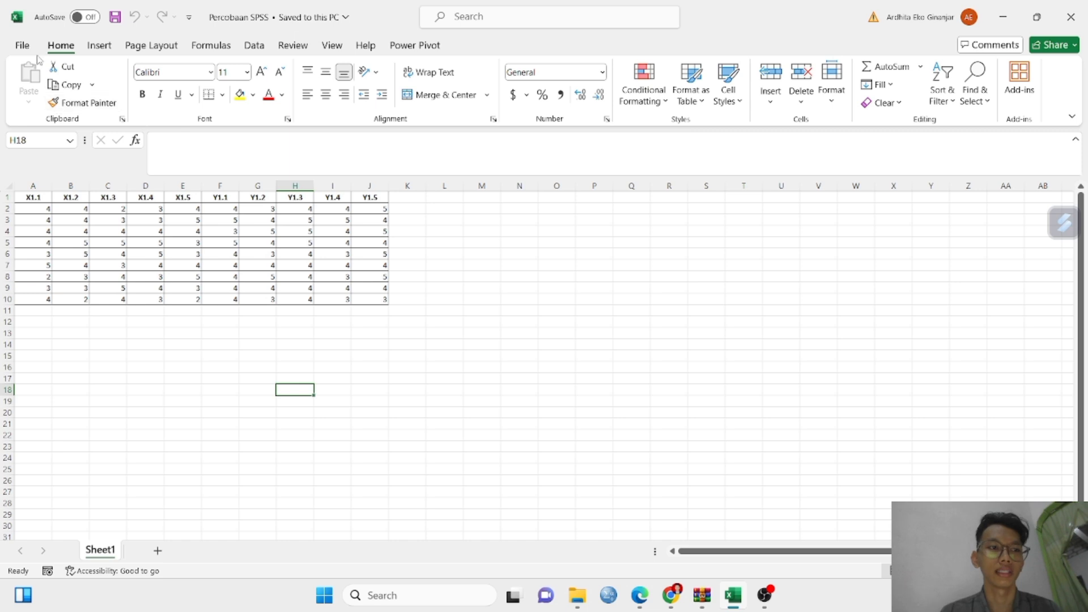
# Enable the Stat XL add-in through the Excel add-ins manager in the program options
pyautogui.click(23, 46)
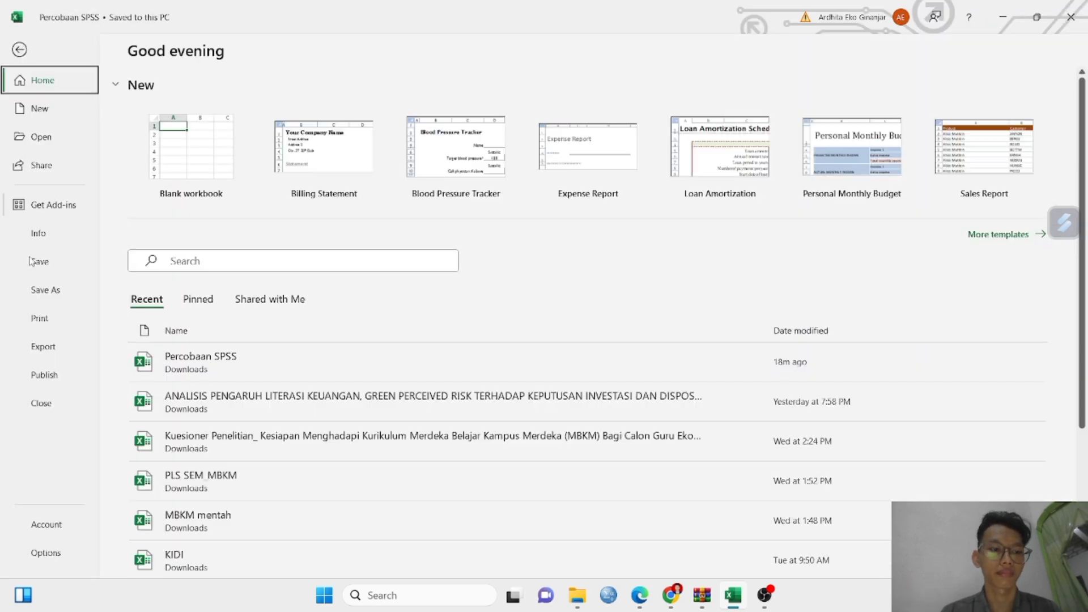
pyautogui.click(37, 553)
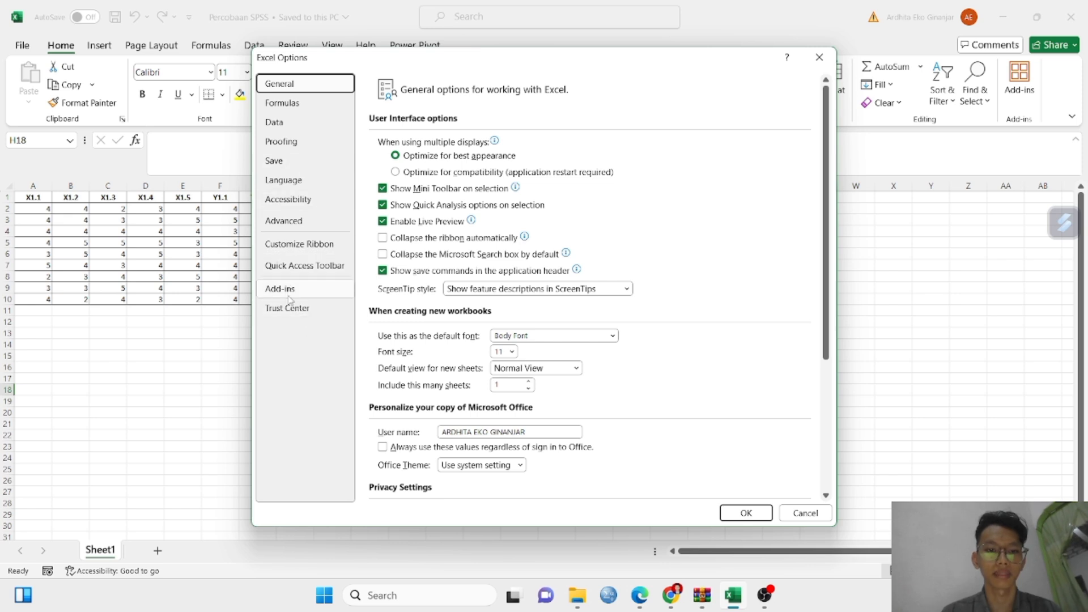
pyautogui.click(289, 297)
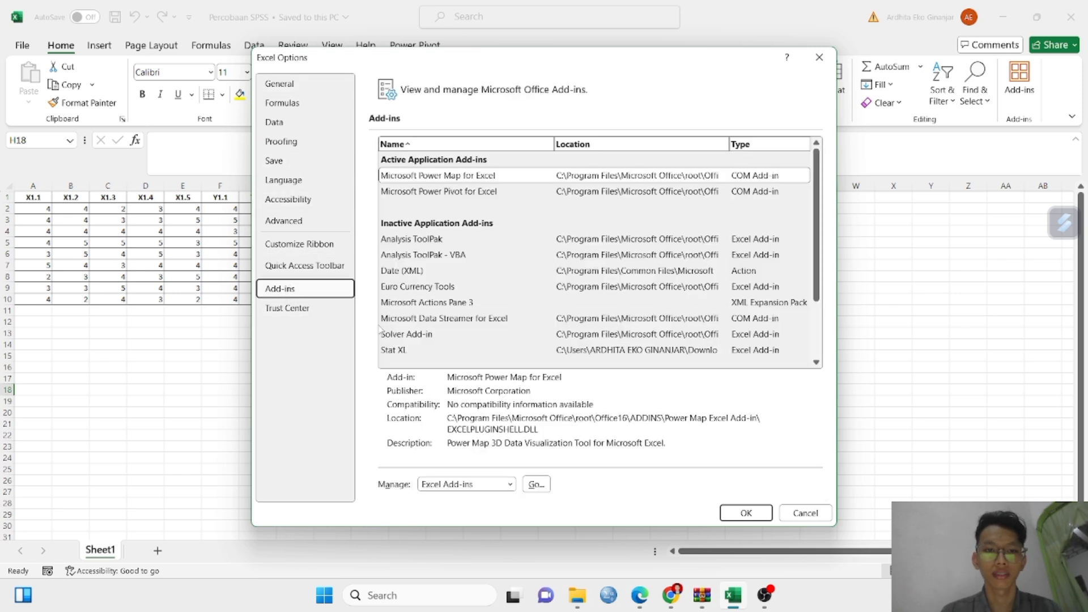
pyautogui.scroll(-1, 384, 333)
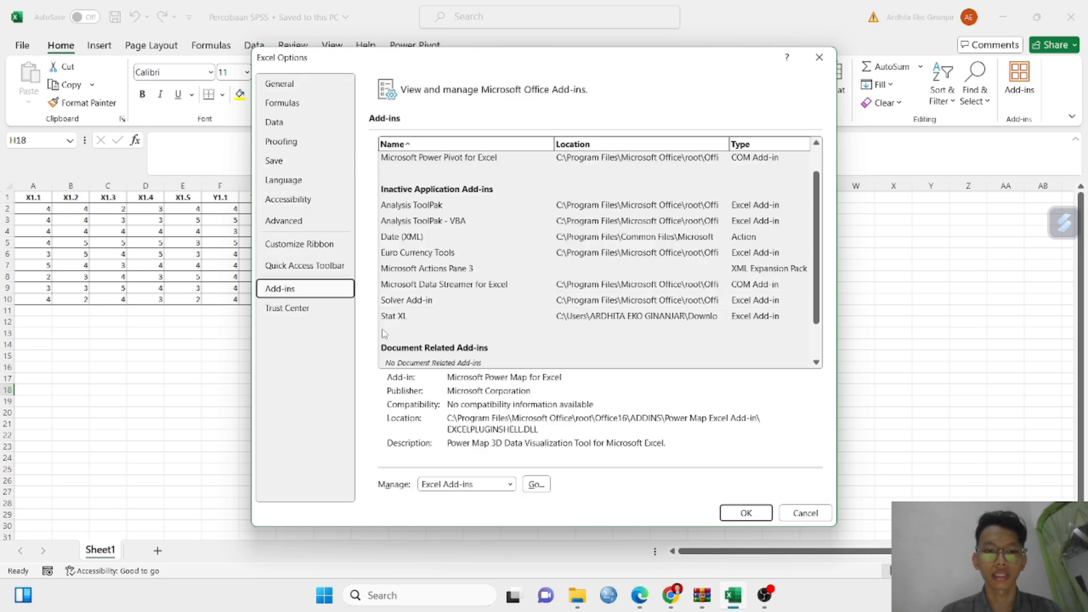
pyautogui.click(414, 318)
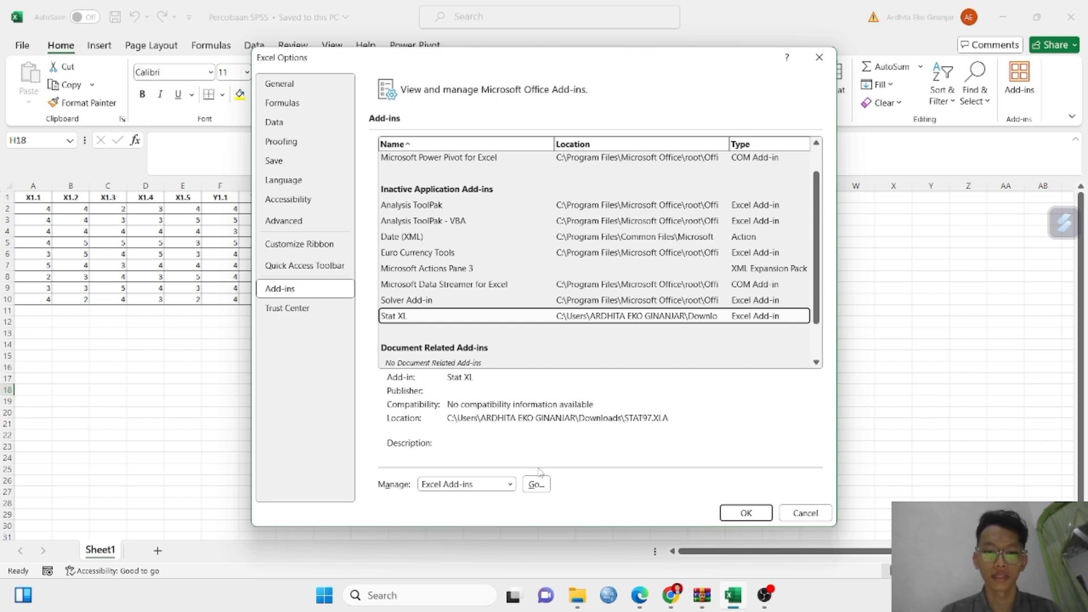
pyautogui.click(534, 486)
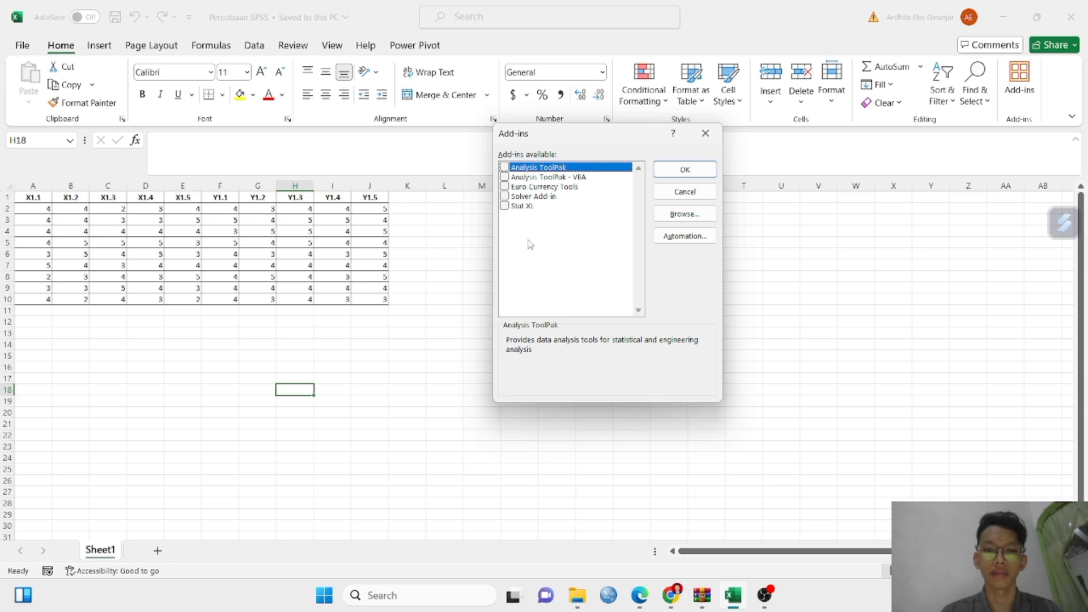
pyautogui.click(505, 207)
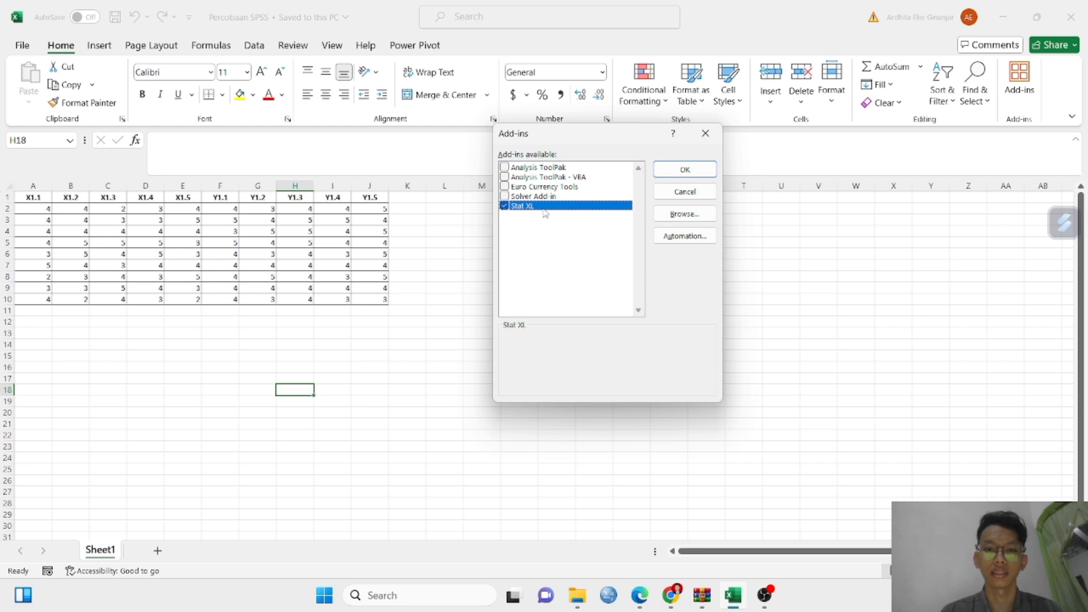
pyautogui.click(672, 218)
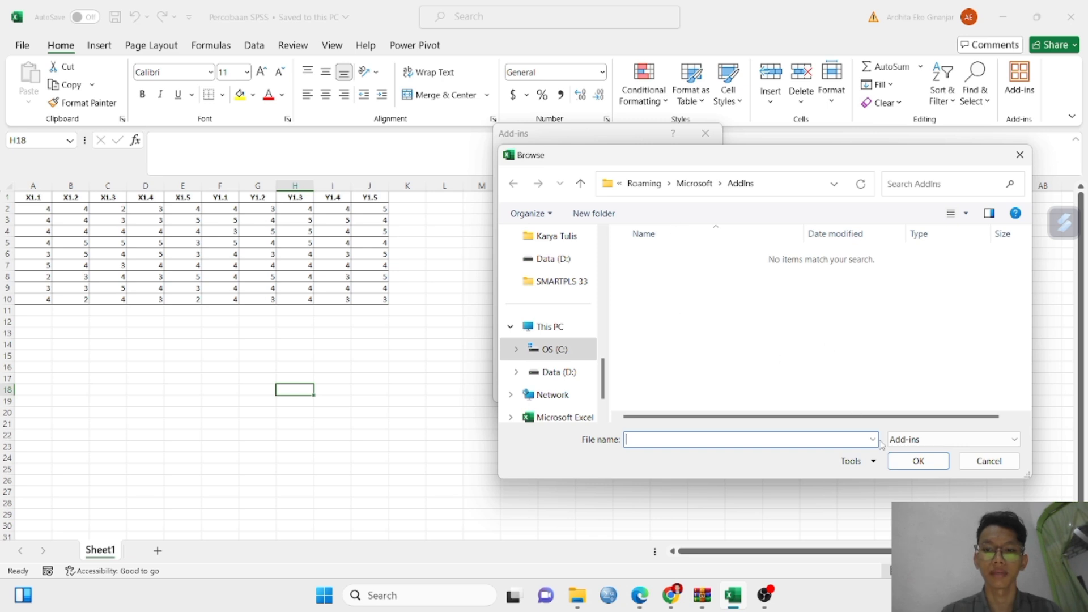
pyautogui.click(1020, 155)
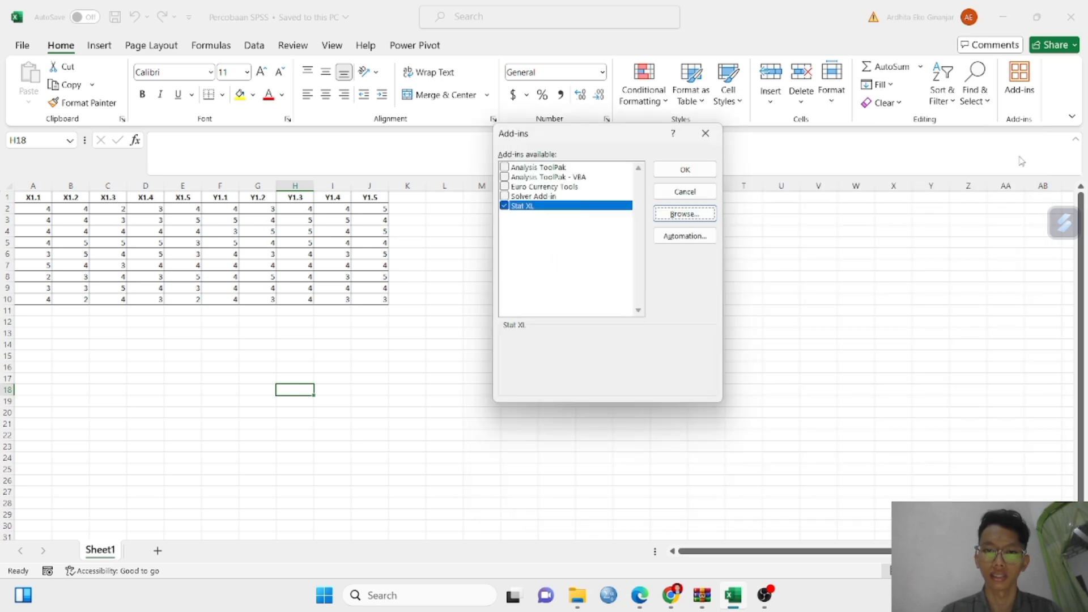
pyautogui.click(680, 170)
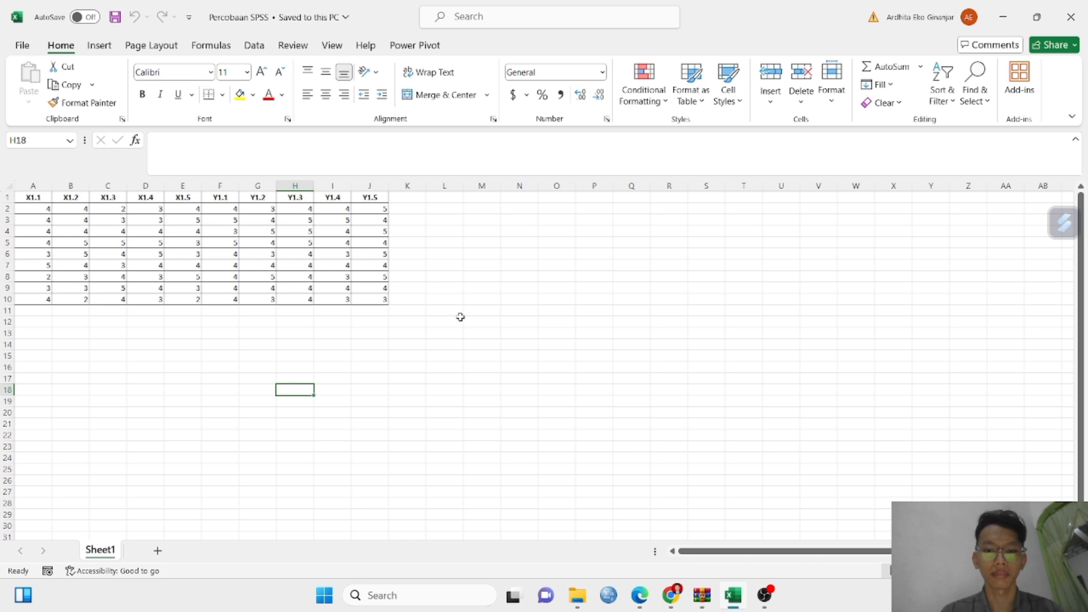
# Find Stat XL among the add-ins in the program options and try to disable it in the add-ins manager
pyautogui.click(23, 45)
pyautogui.click(45, 553)
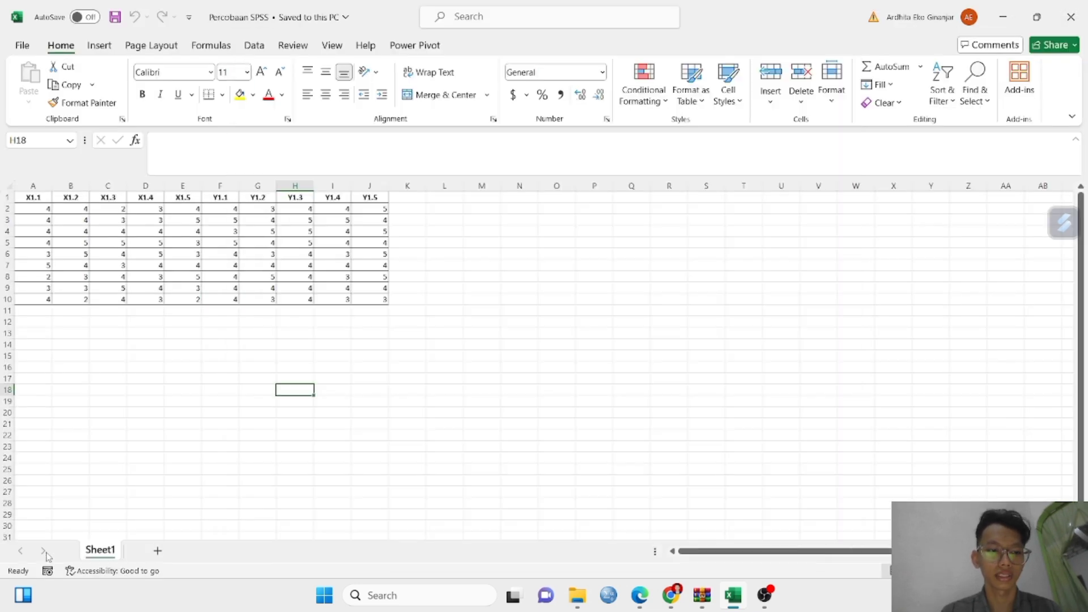
pyautogui.click(287, 289)
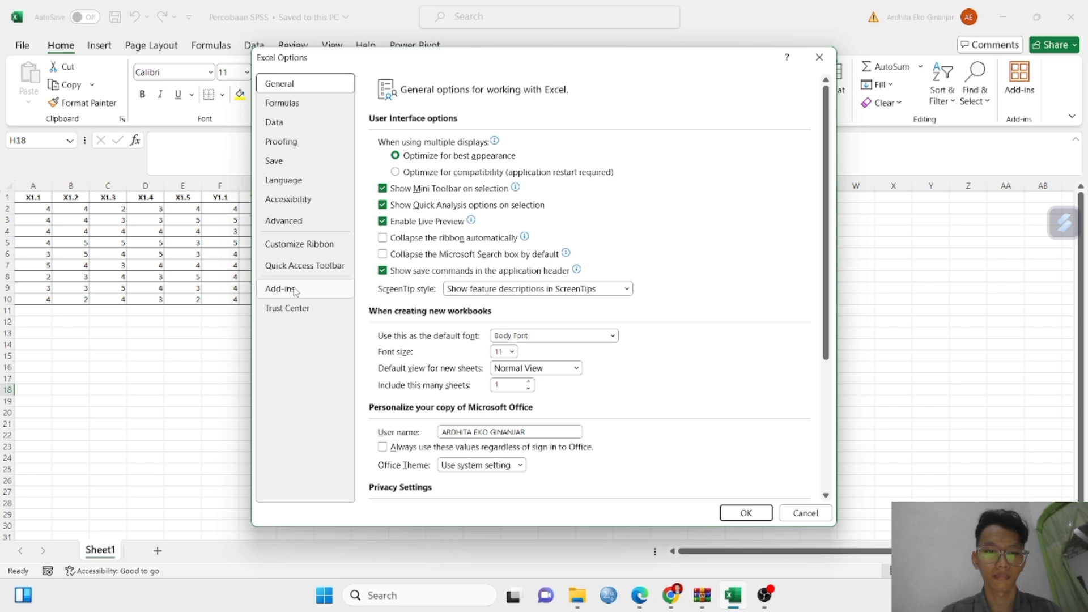
pyautogui.scroll(-2, 440, 294)
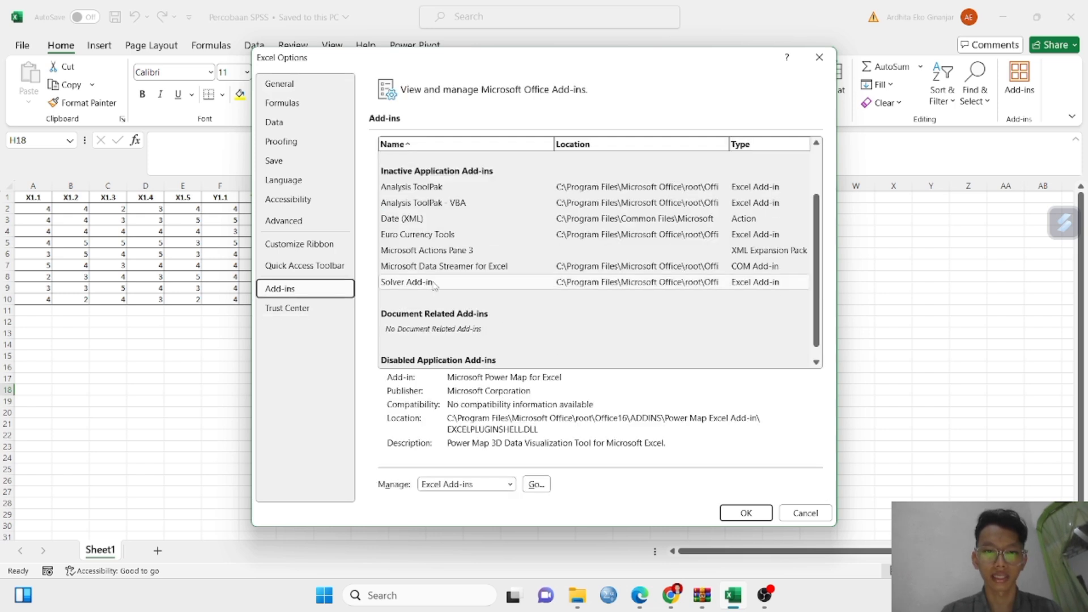
pyautogui.scroll(3, 432, 284)
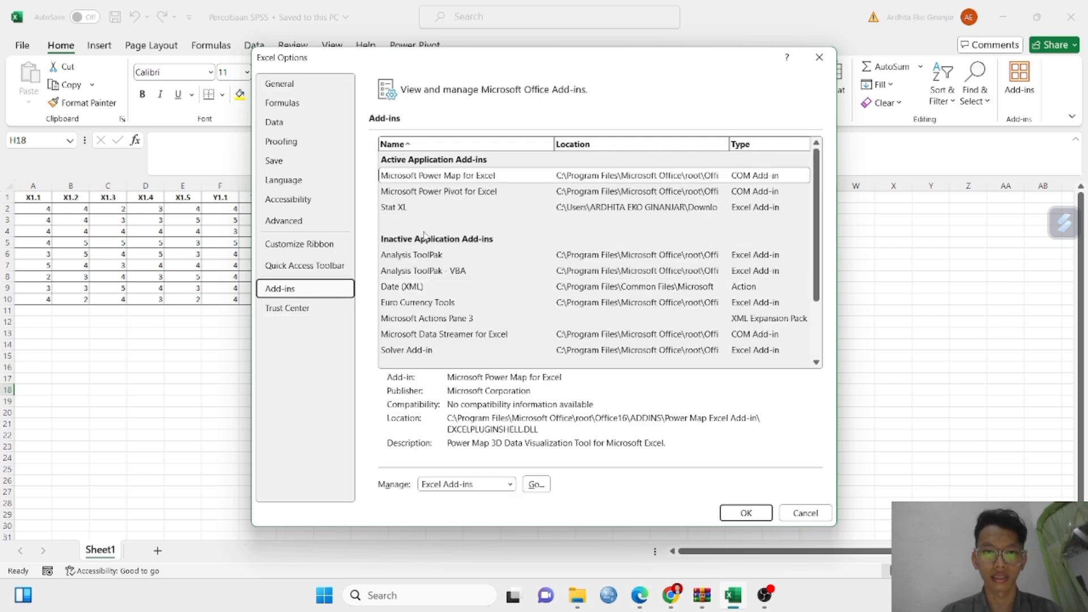
pyautogui.click(417, 208)
pyautogui.click(536, 485)
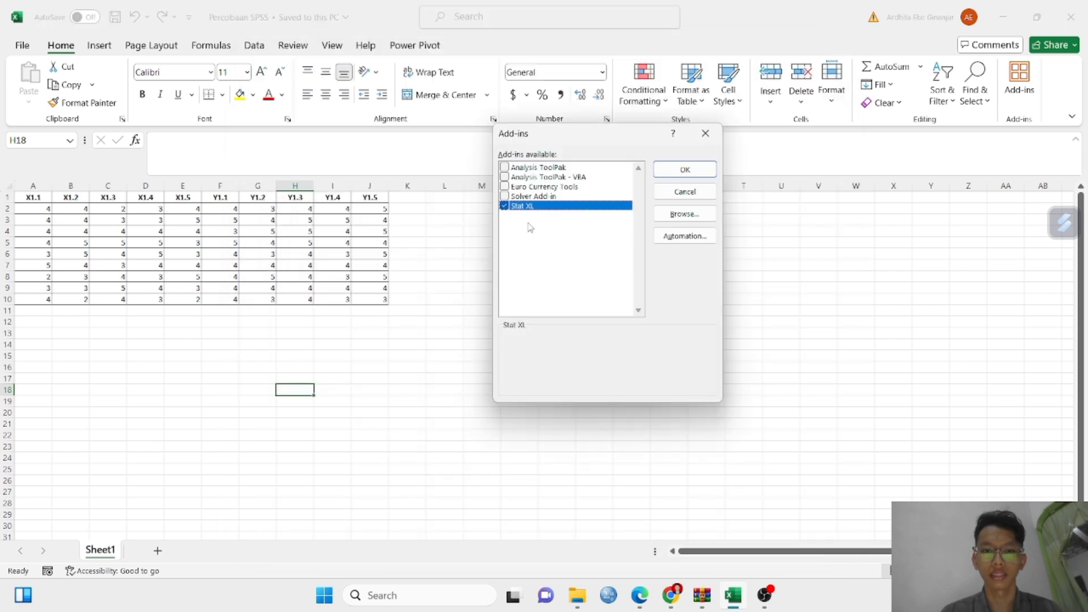
pyautogui.click(503, 206)
# Try to open STAT97.XLA from the MSI.rar archive in WinRAR, and close the add-ins manager without applying changes
pyautogui.moveTo(705, 593)
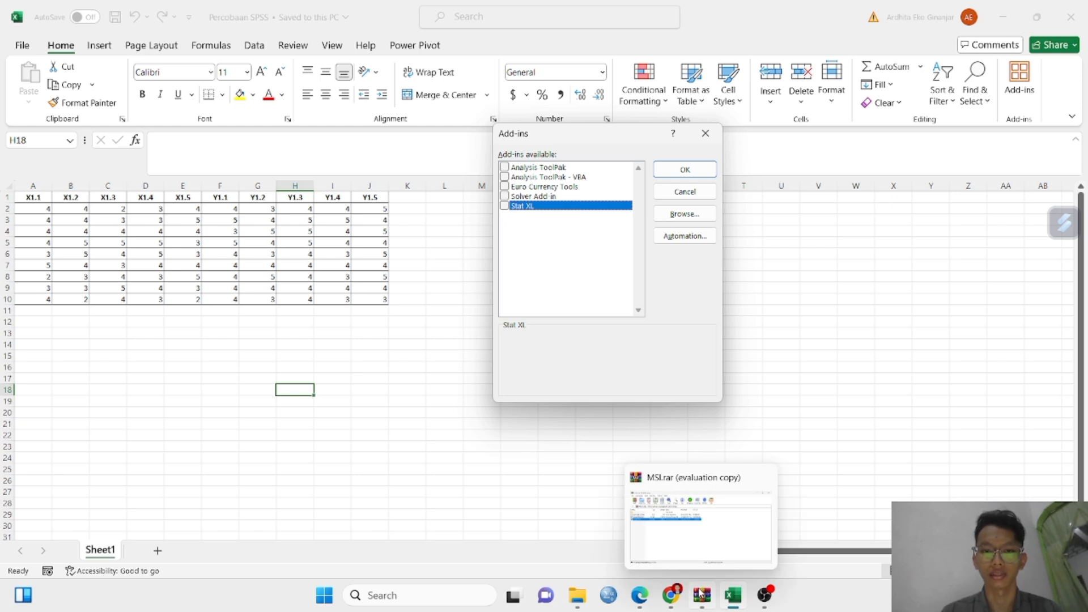
pyautogui.click(686, 536)
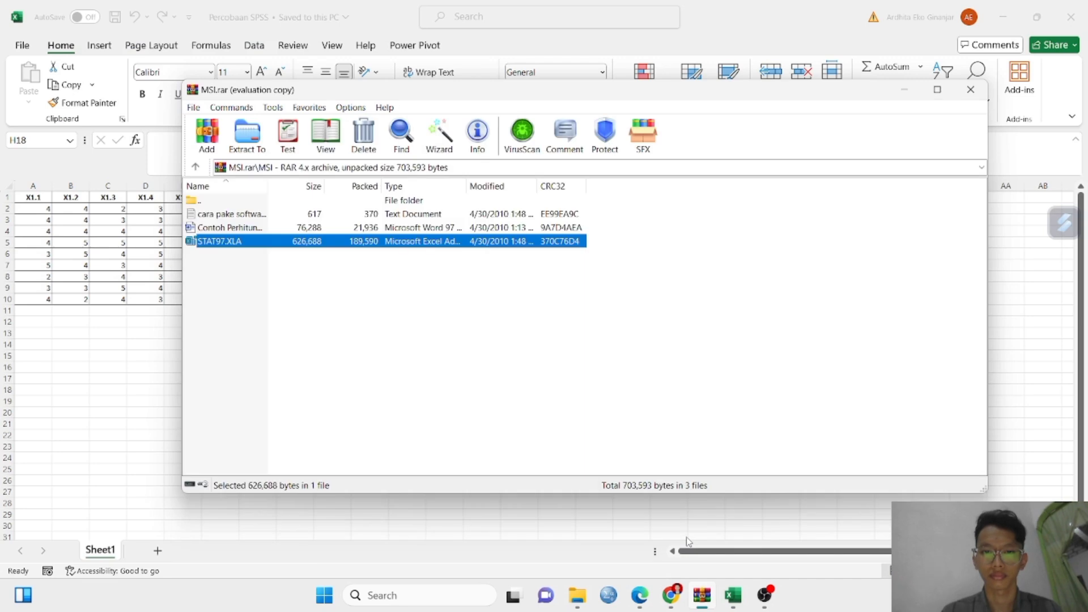
pyautogui.doubleClick(512, 247)
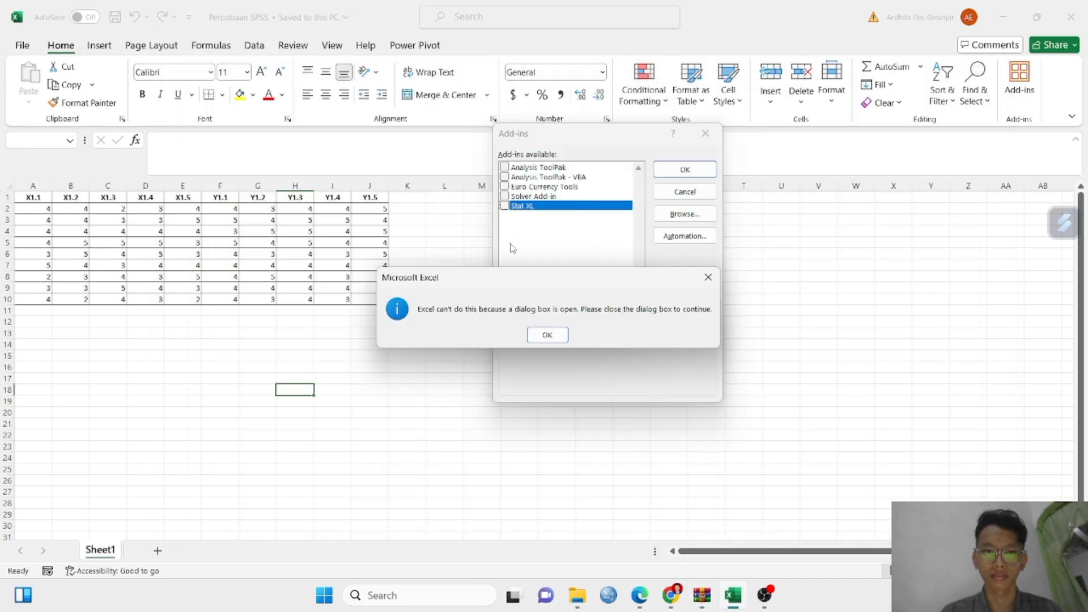
pyautogui.click(547, 335)
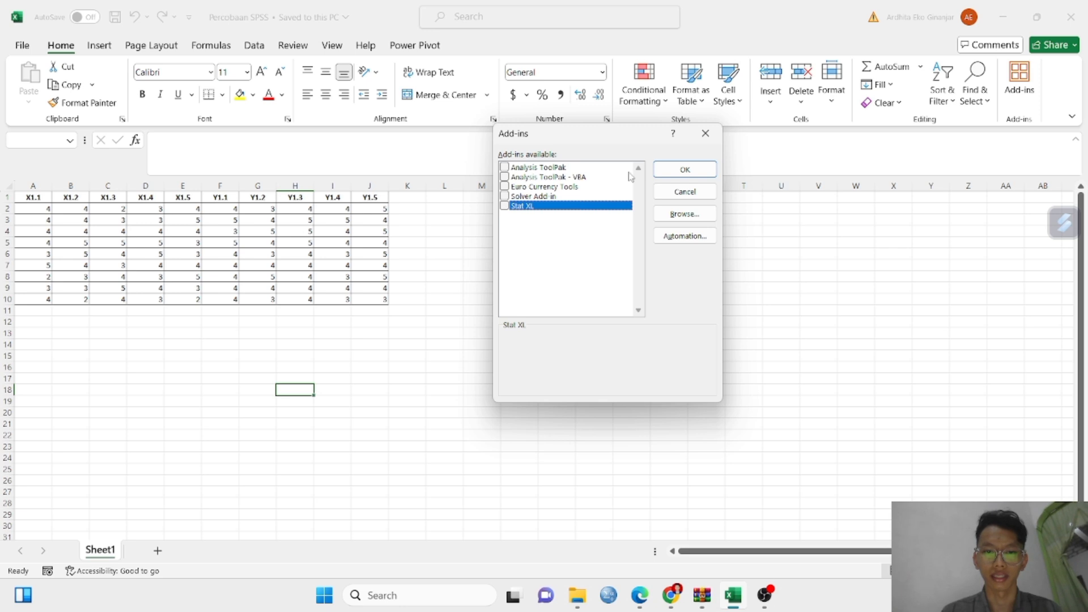
pyautogui.click(705, 133)
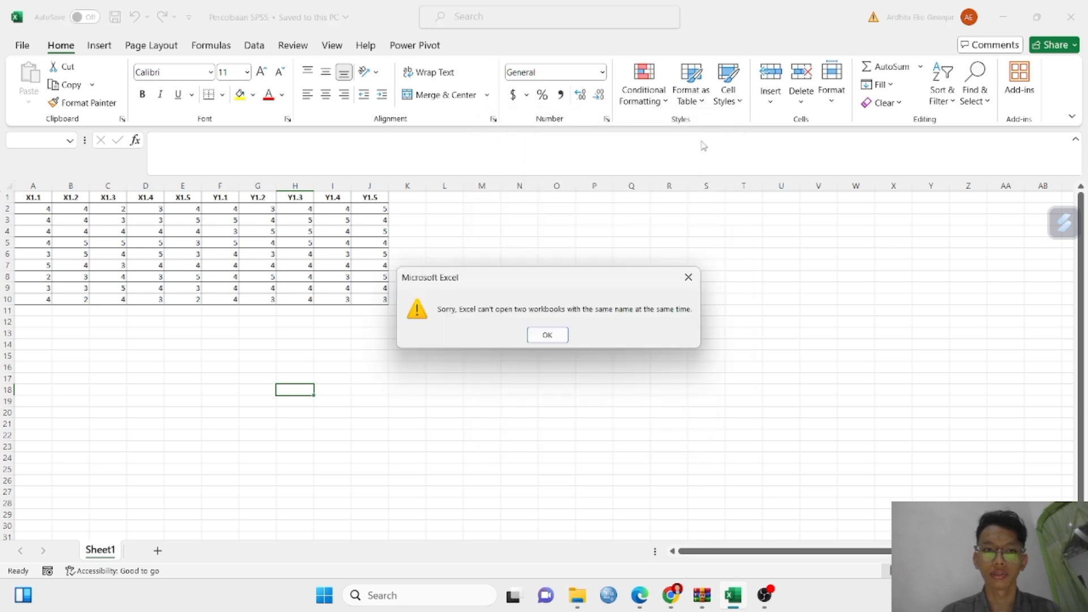
pyautogui.click(552, 331)
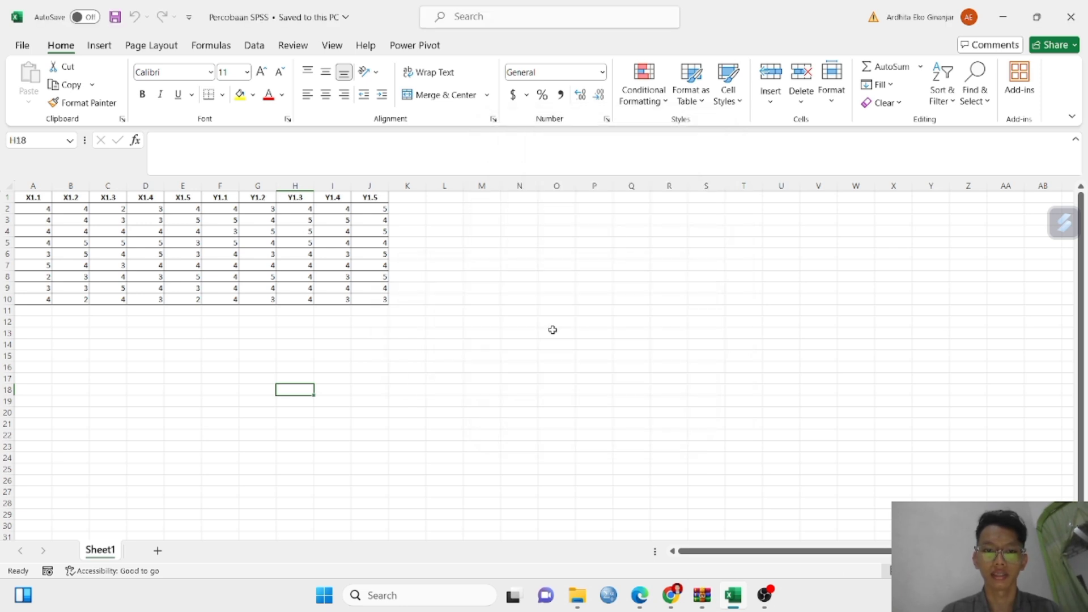
# Retry opening STAT97.XLA from the MSI.rar archive in WinRAR with the add-ins manager closed
pyautogui.moveTo(697, 601)
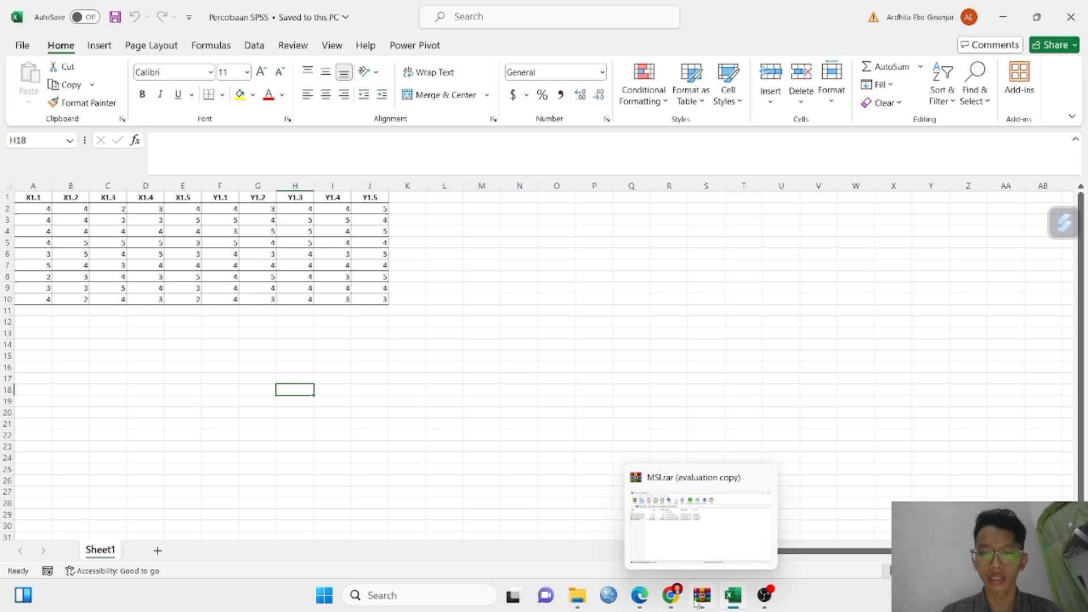
pyautogui.click(695, 522)
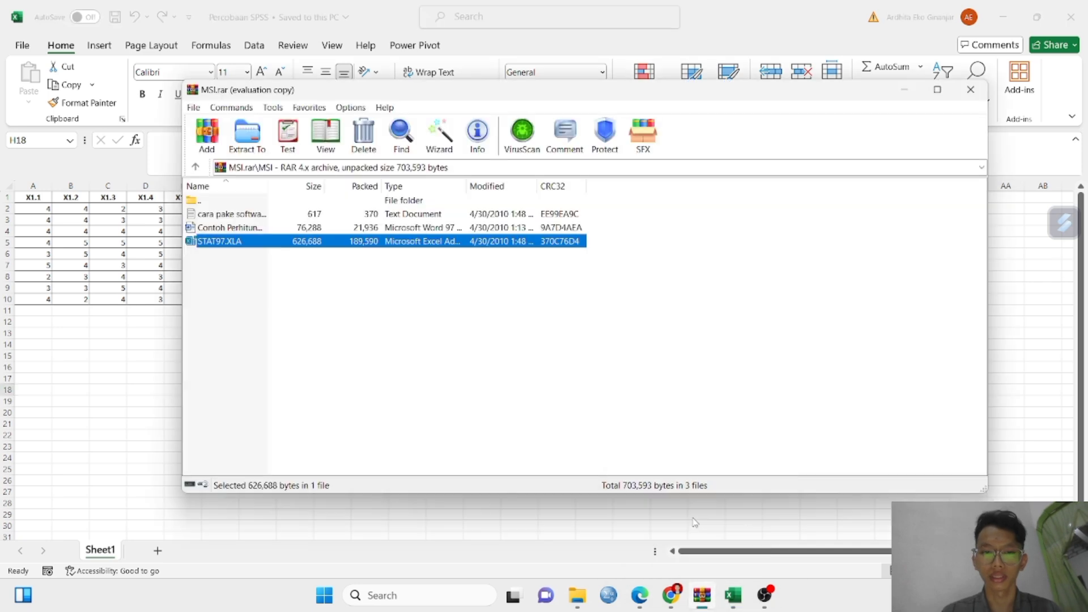
pyautogui.doubleClick(495, 246)
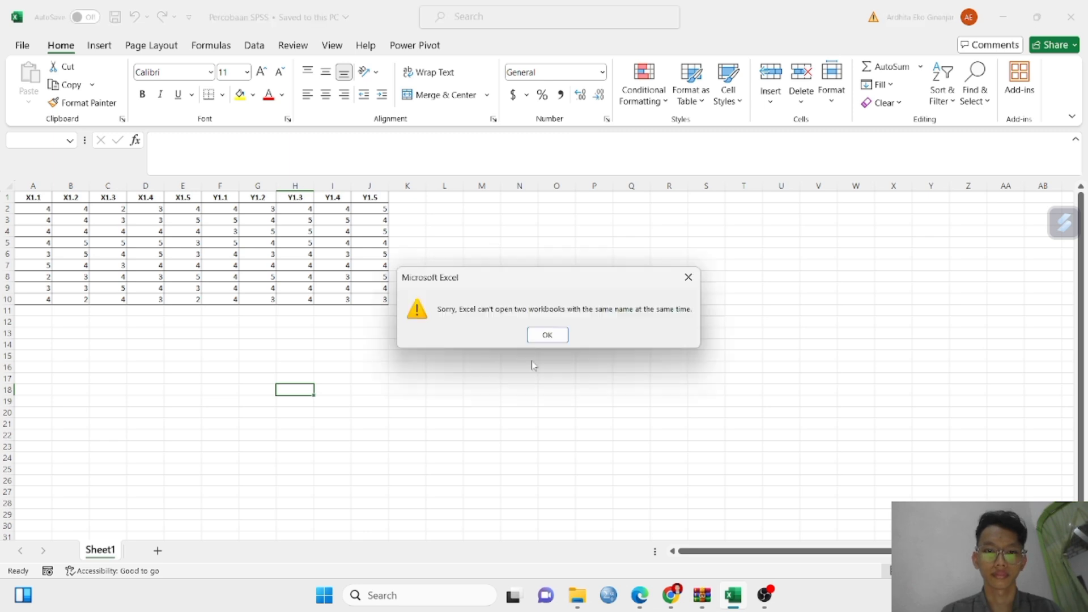
pyautogui.click(547, 336)
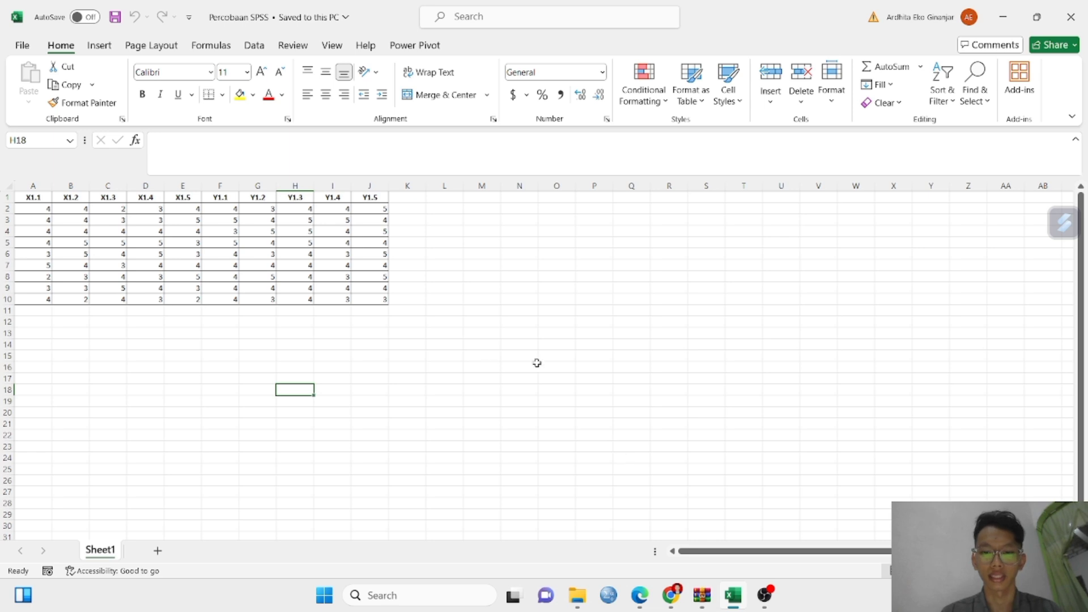
# Close the Percobaan SPSS workbook and the MSI.rar archive, and switch to the Downloads folder in File Explorer
pyautogui.click(1072, 17)
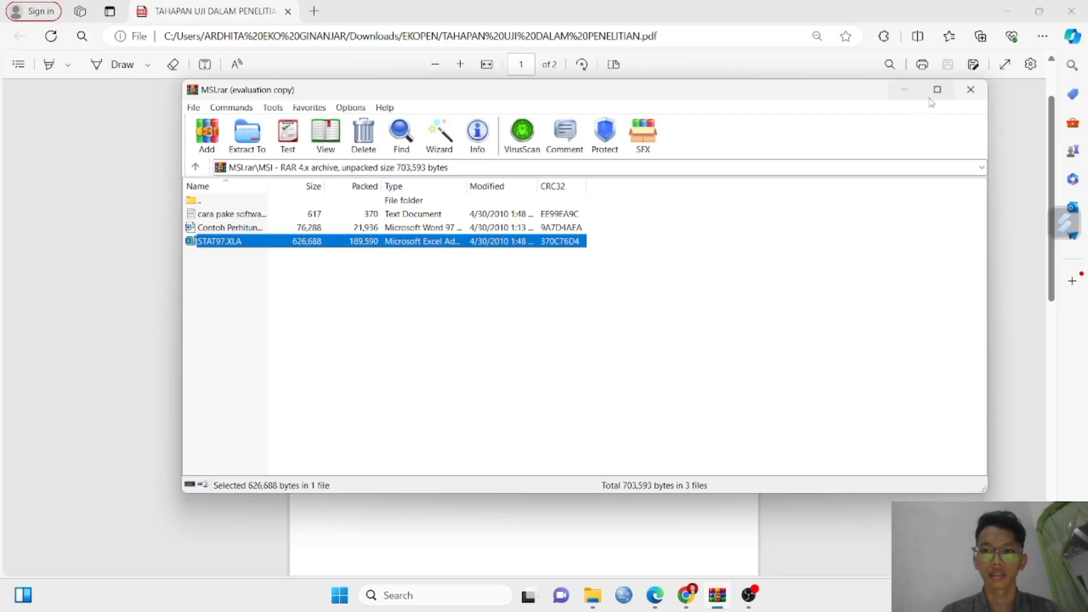
pyautogui.click(971, 89)
pyautogui.moveTo(602, 599)
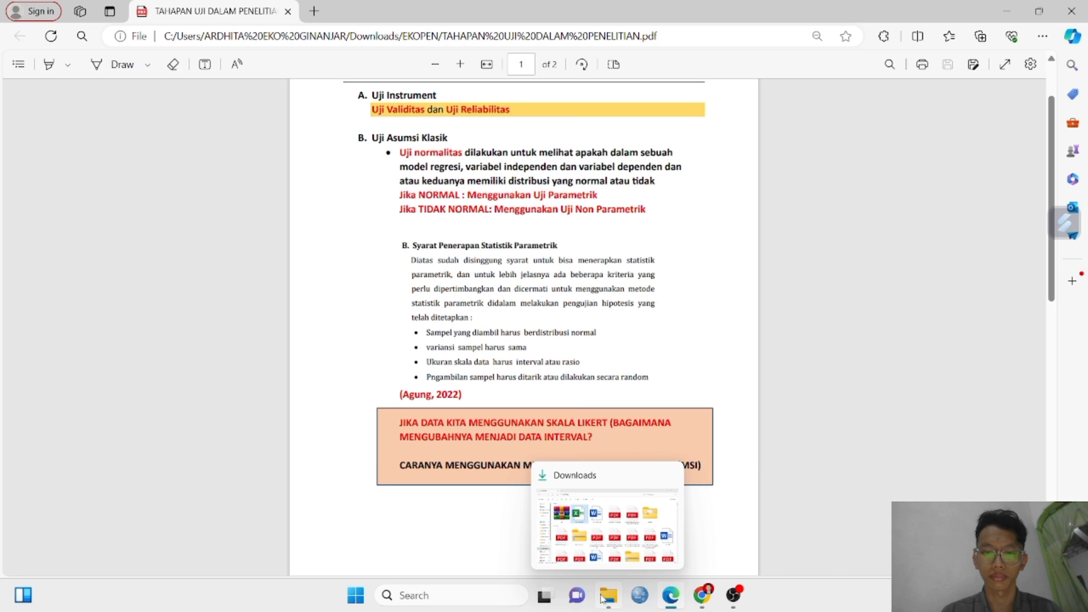
pyautogui.click(582, 533)
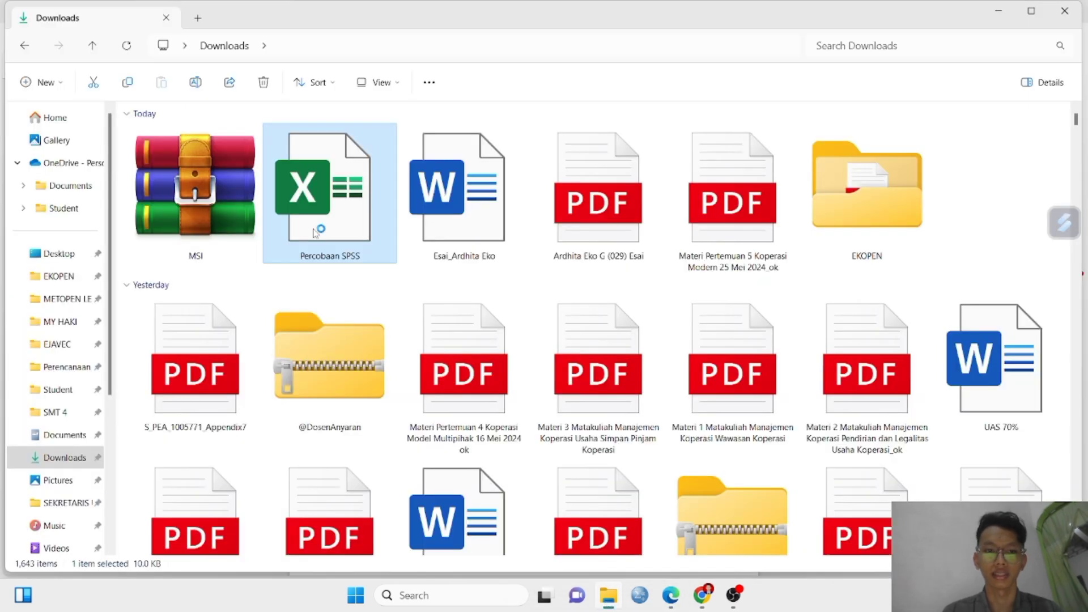
# Open the Percobaan SPSS workbook from the Downloads folder in Excel and bring up the add-in commands
pyautogui.doubleClick(315, 232)
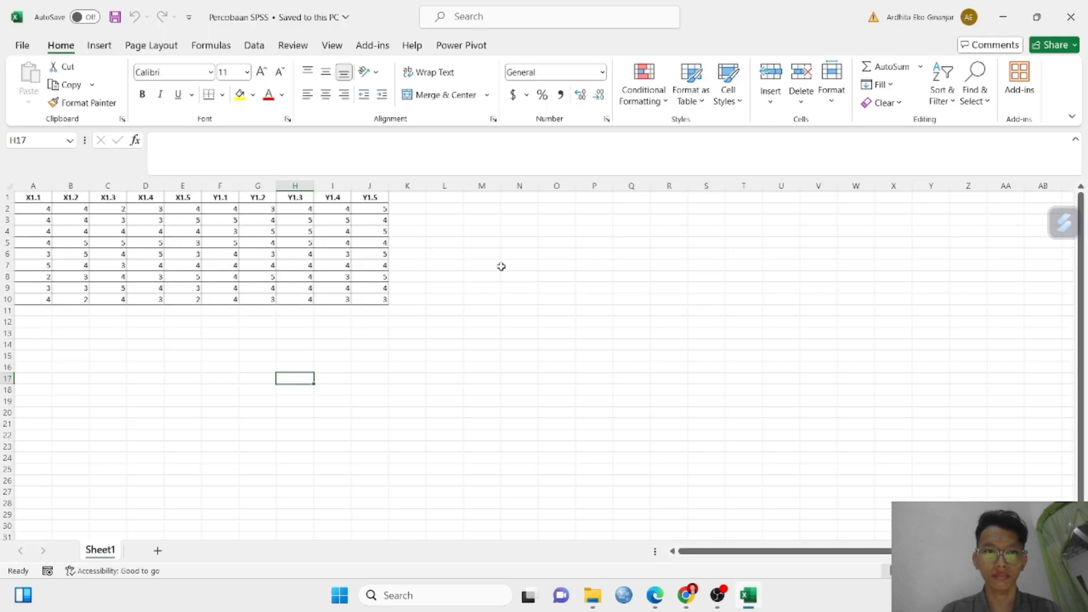
pyautogui.click(485, 265)
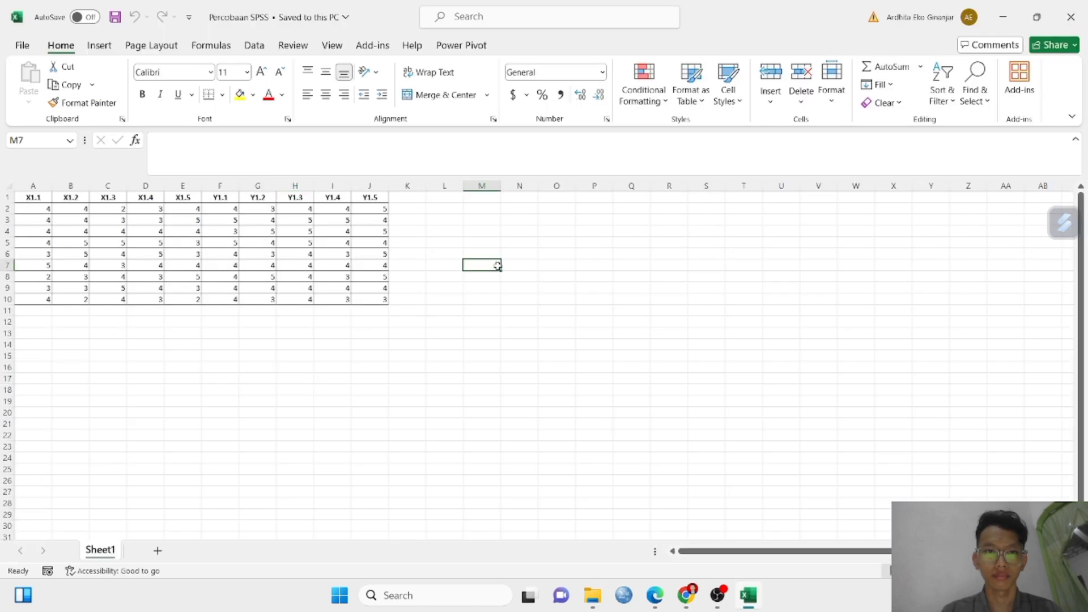
pyautogui.click(393, 369)
pyautogui.click(372, 48)
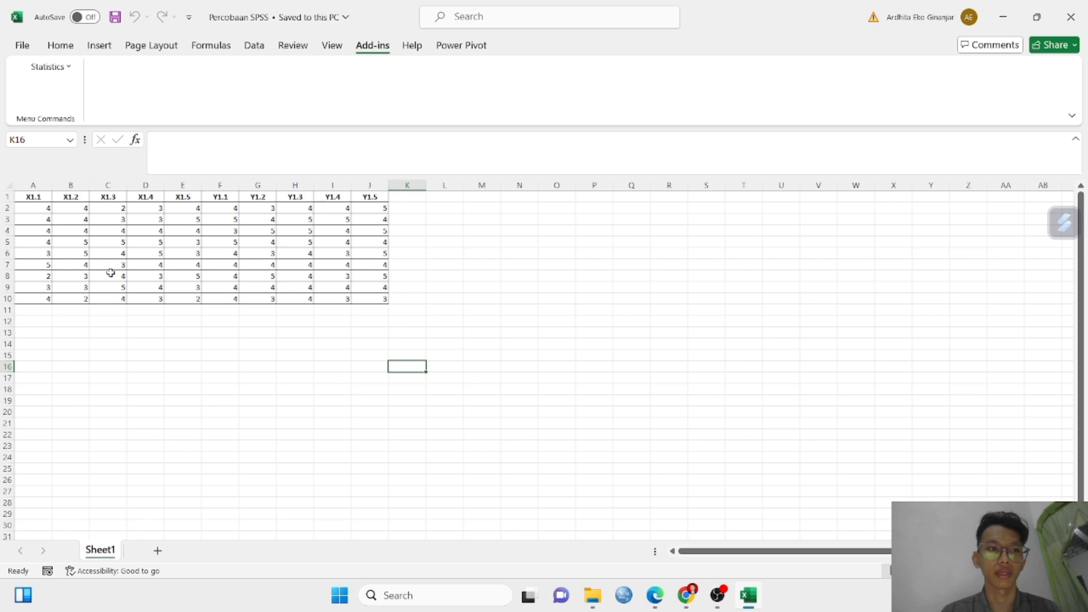
pyautogui.click(175, 397)
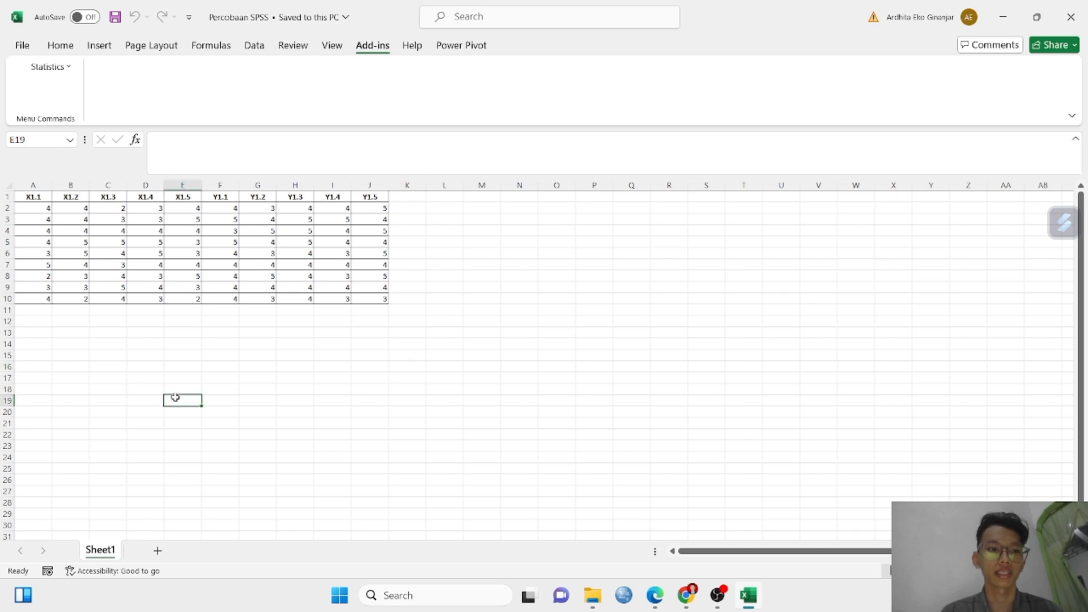
# Start the Succesive Interval analysis of the Statistics add-in, accept merging same-named styles, and move the dialog clear of the data
pyautogui.click(40, 67)
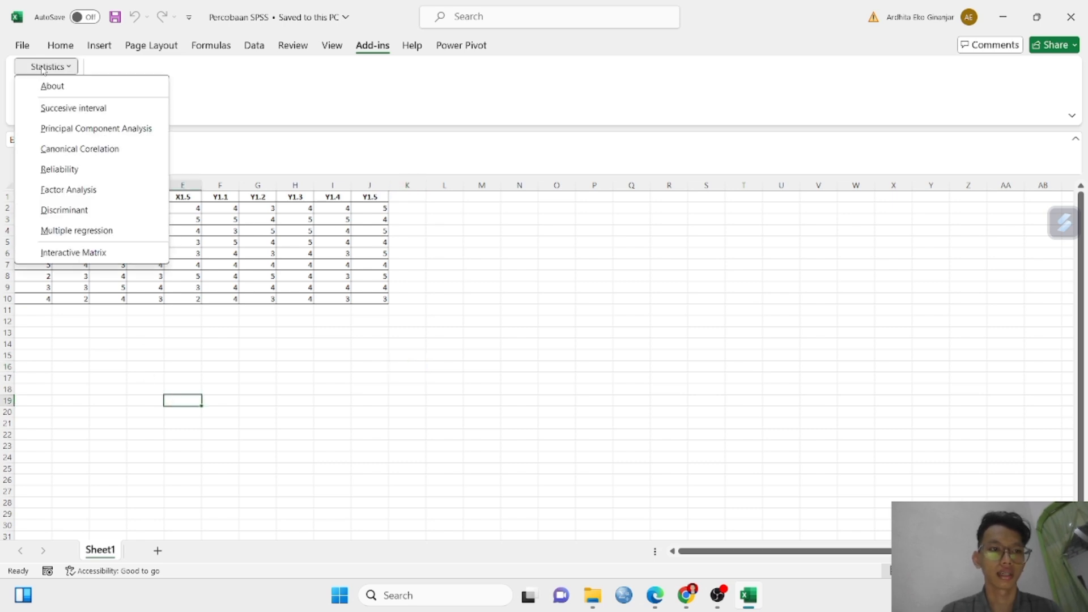
pyautogui.click(73, 109)
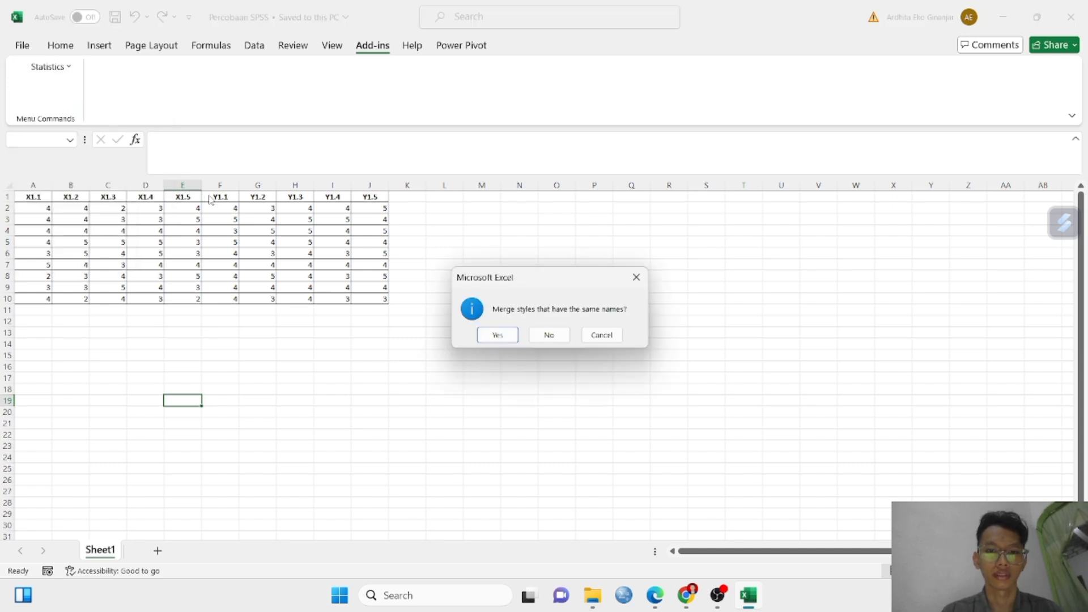
pyautogui.click(497, 335)
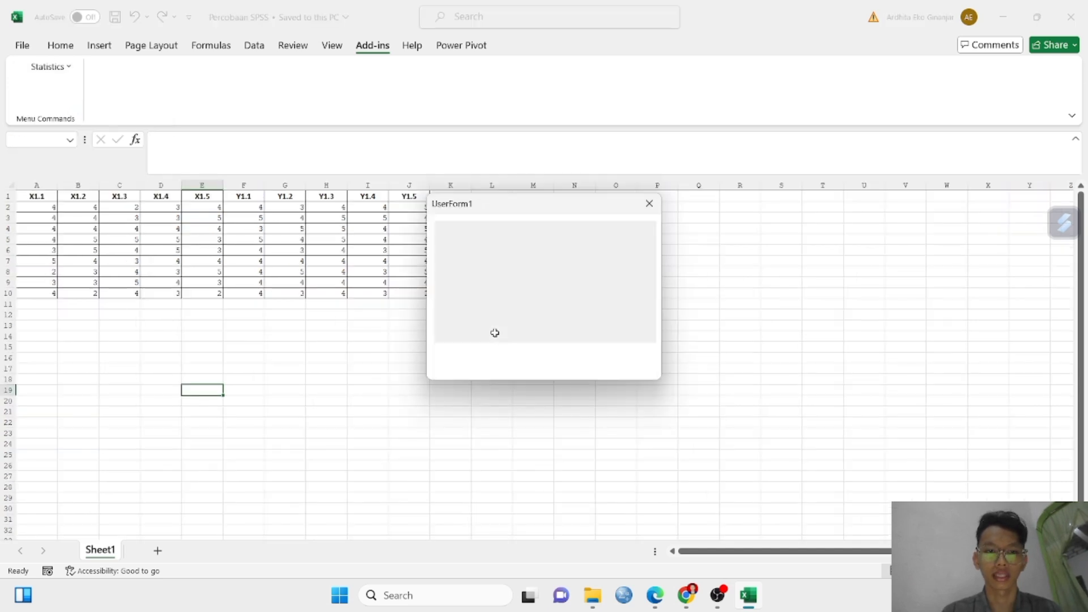
pyautogui.click(539, 254)
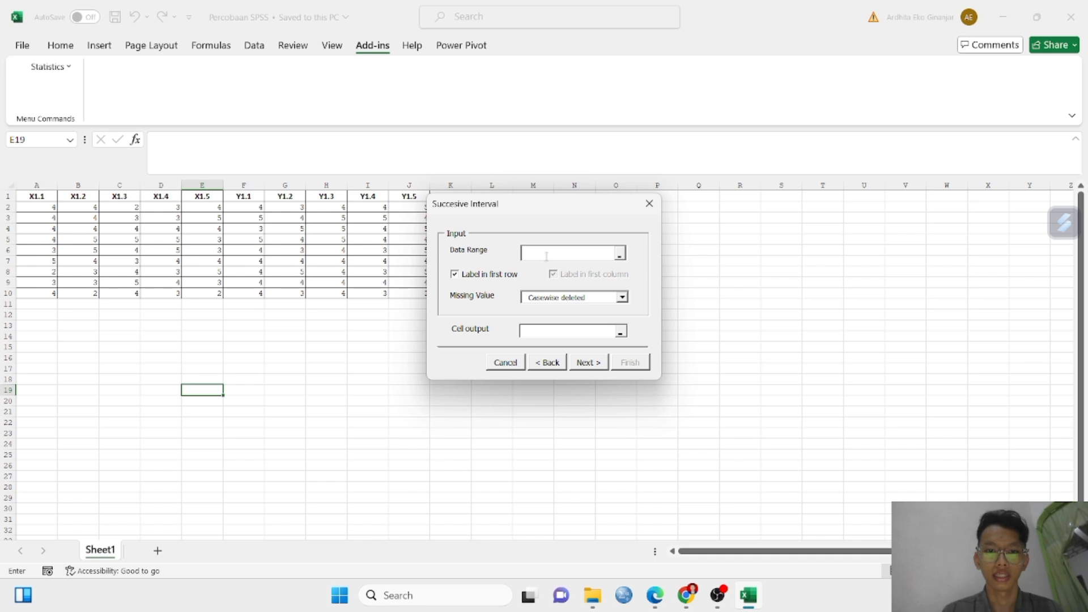
pyautogui.moveTo(539, 211); pyautogui.dragTo(618, 228)
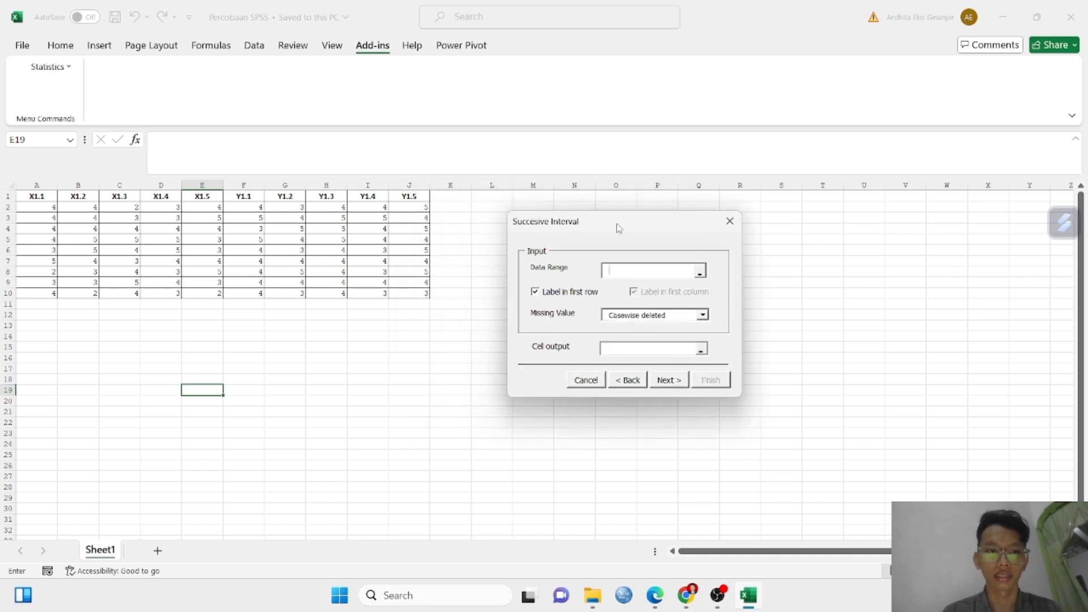
# Set the data range to Sheet1 A1:E10 and the cell output to A16, and proceed to the variable selection
pyautogui.moveTo(37, 197); pyautogui.dragTo(214, 291)
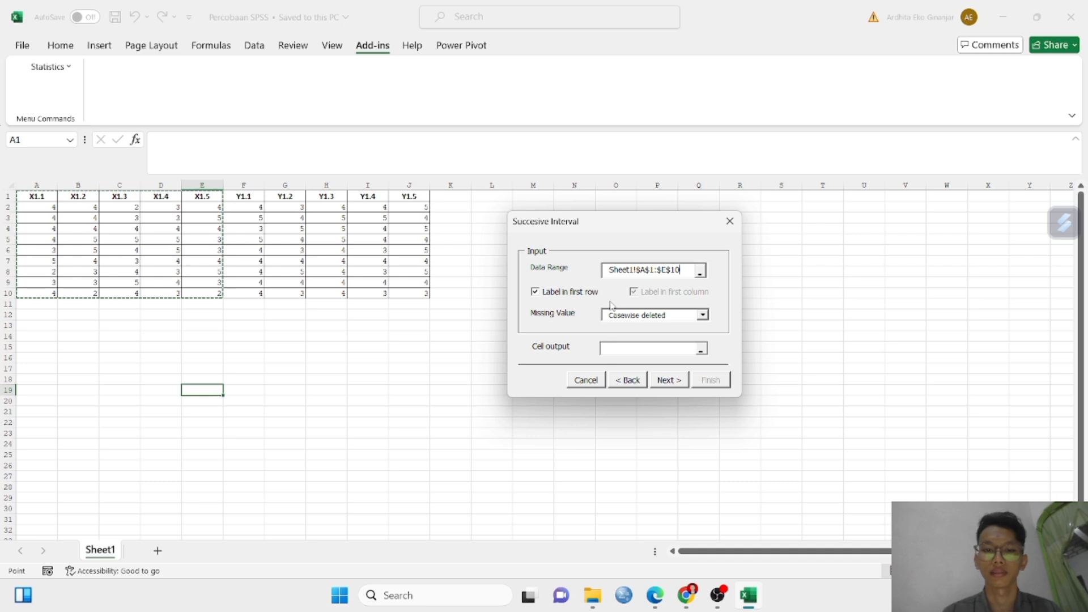
pyautogui.click(625, 348)
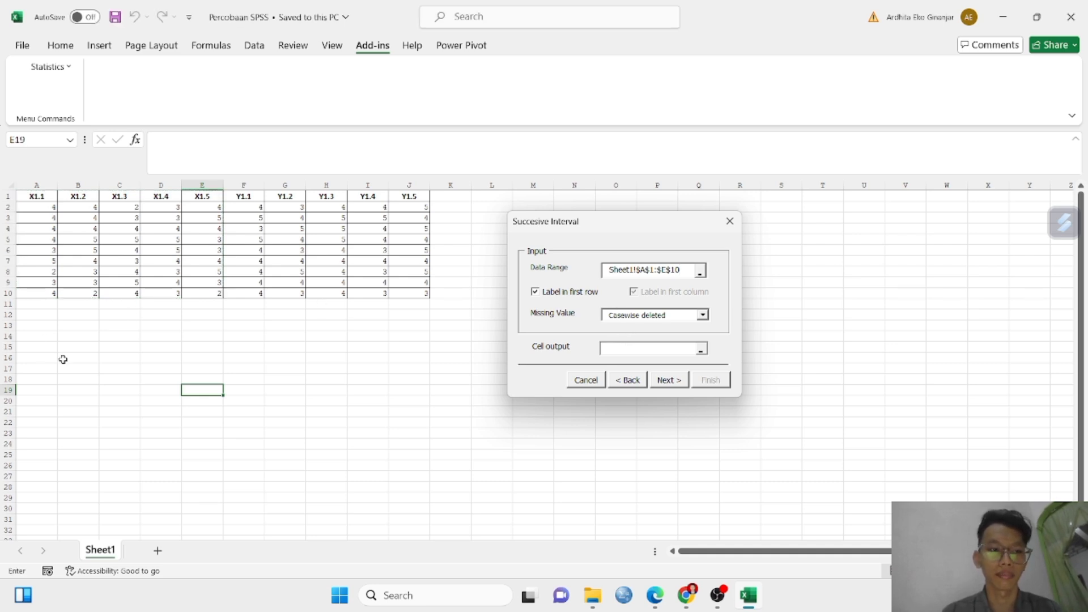
pyautogui.click(38, 358)
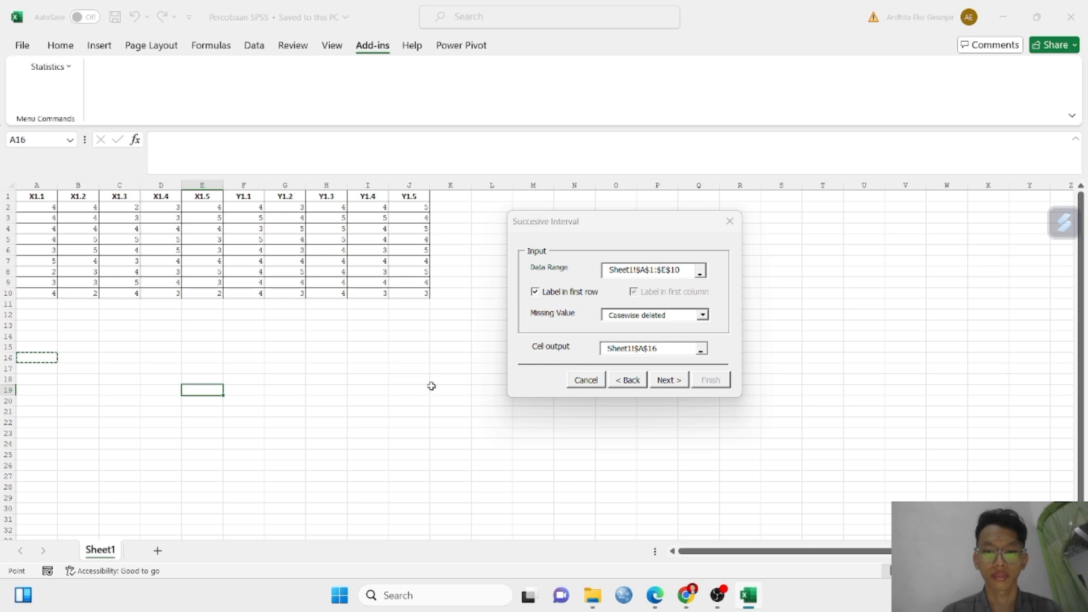
pyautogui.click(669, 380)
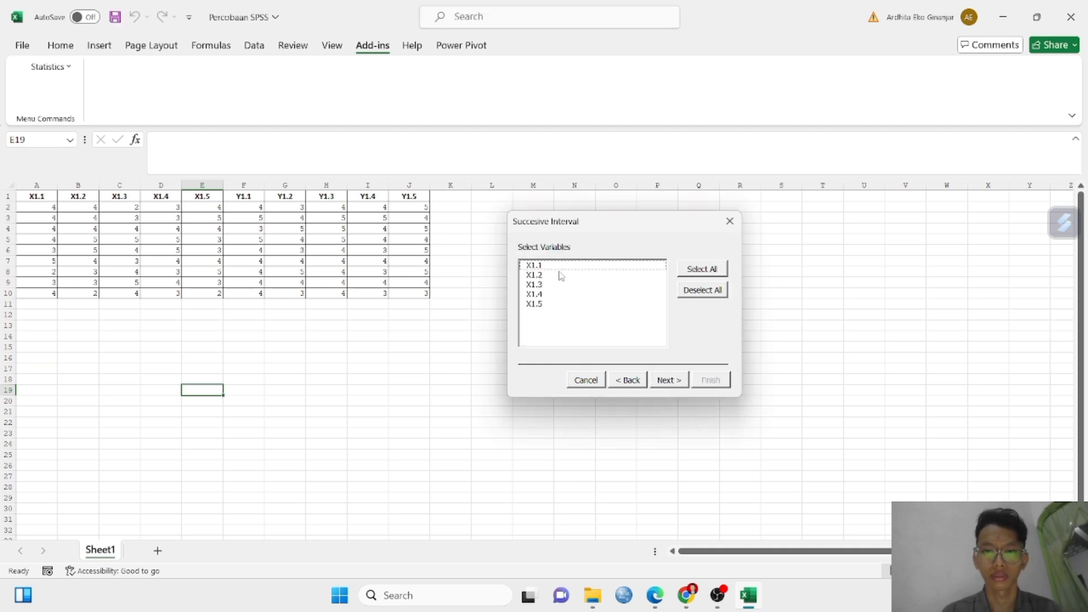
# Select all variables X1.1 to X1.5, keep minimum value 1 and maximum value 5, and finish the conversion
pyautogui.click(702, 269)
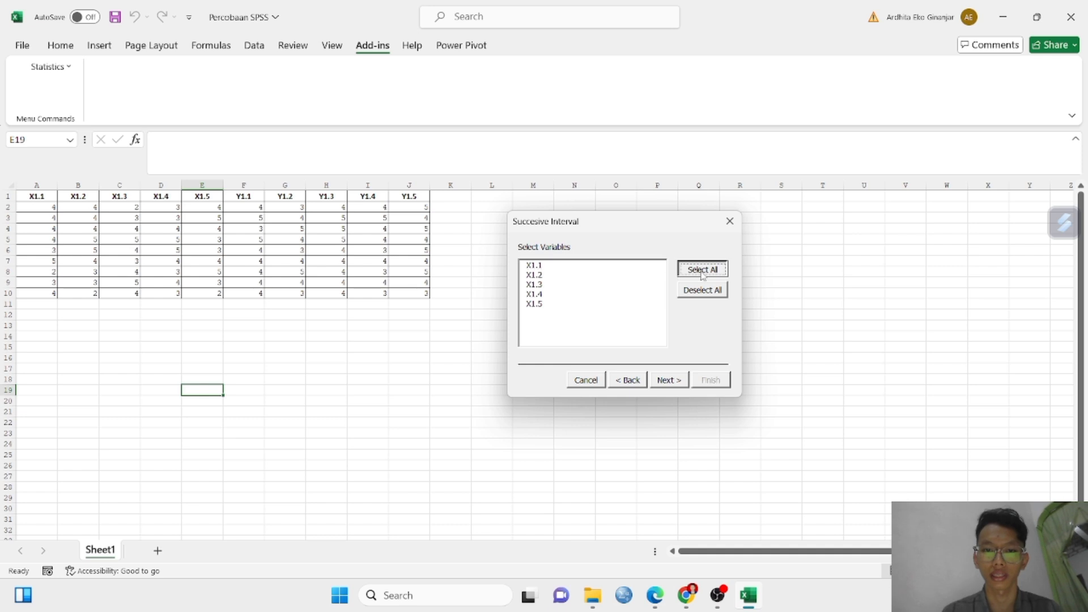
pyautogui.click(671, 381)
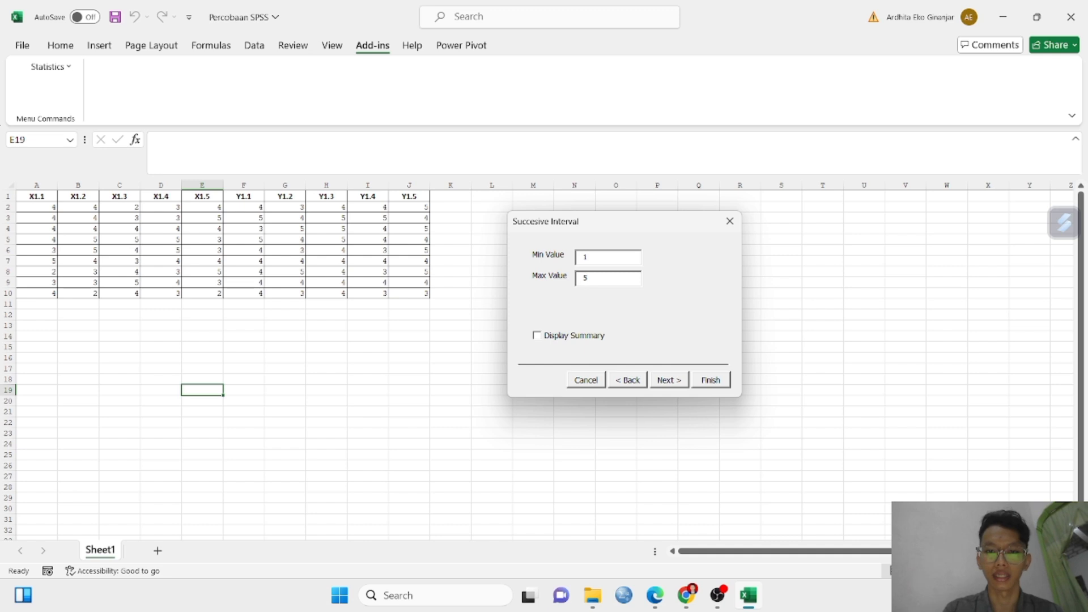
pyautogui.click(668, 380)
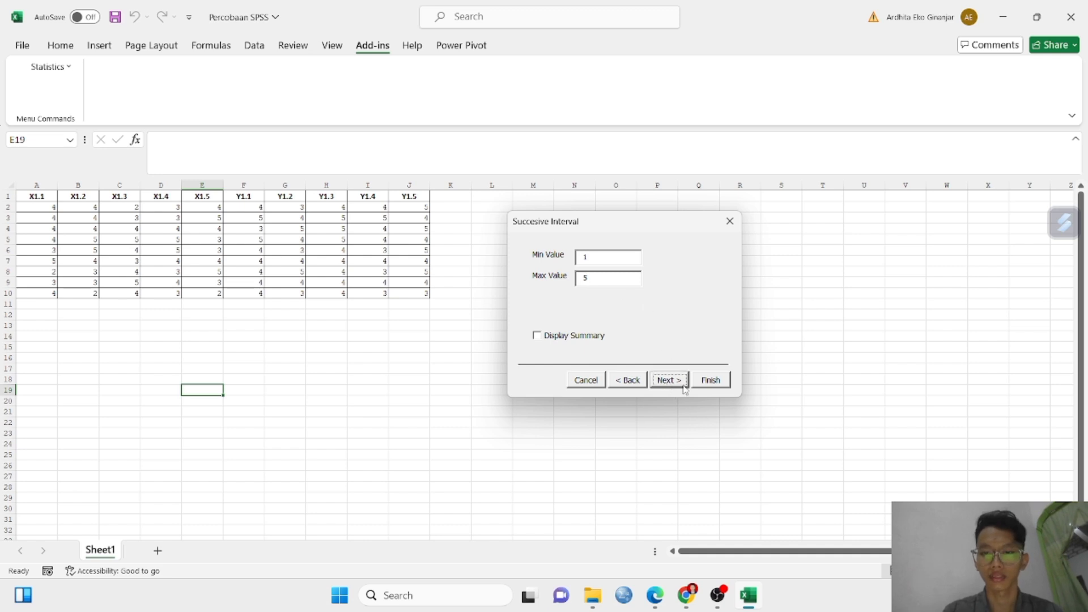
pyautogui.click(709, 388)
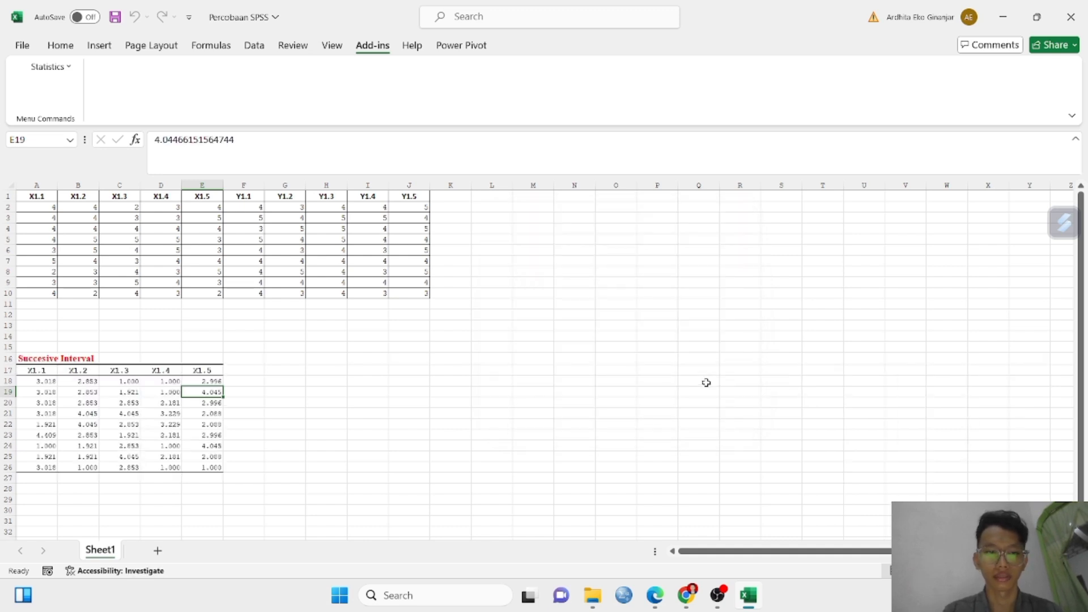
# Examine the Succesive Interval output table below the questionnaire data and the empty column beside it
pyautogui.scroll(3, 386, 450)
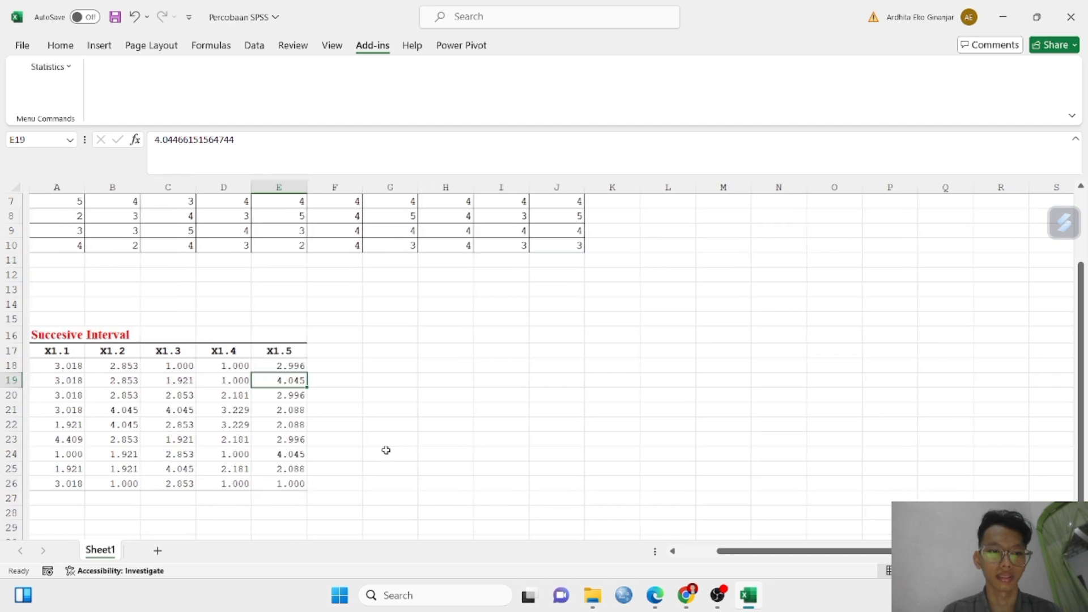
pyautogui.scroll(-3, 386, 450)
pyautogui.click(226, 392)
pyautogui.click(250, 417)
pyautogui.scroll(-2, 250, 416)
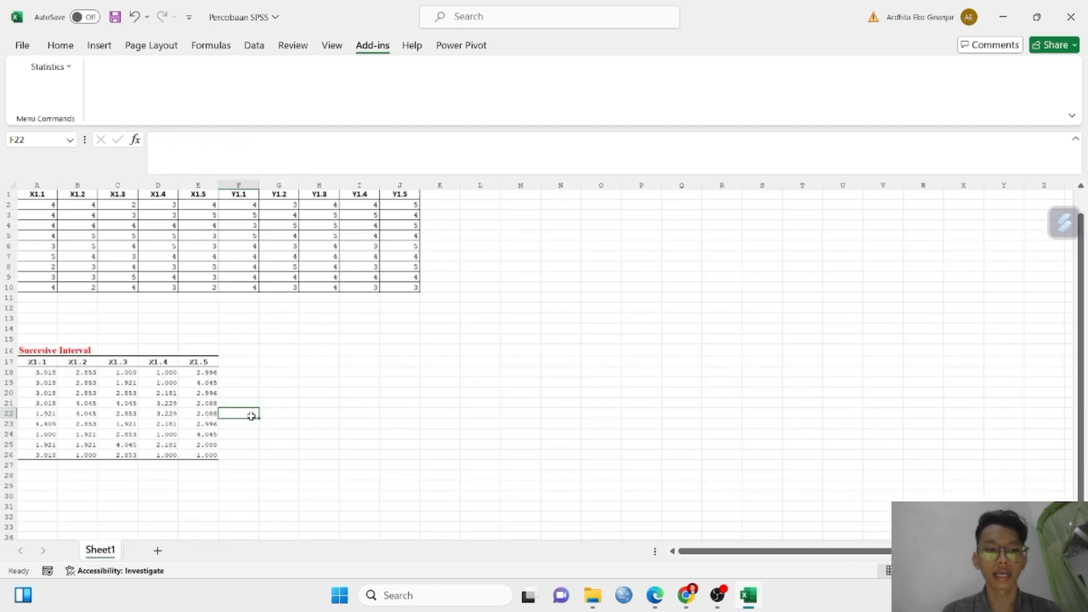
pyautogui.click(235, 379)
pyautogui.moveTo(235, 380); pyautogui.dragTo(229, 466)
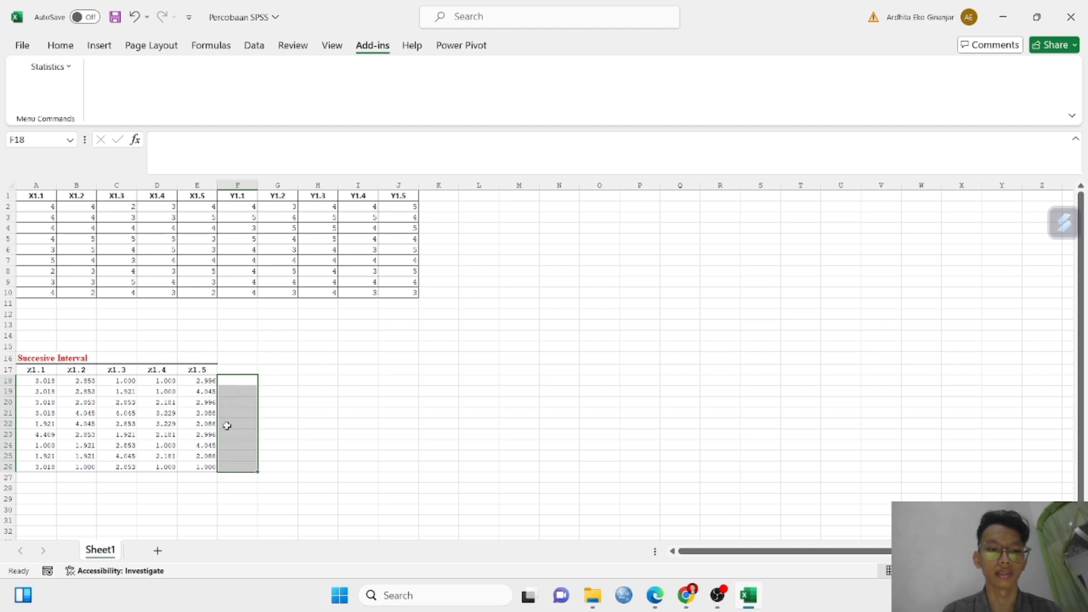
pyautogui.click(328, 434)
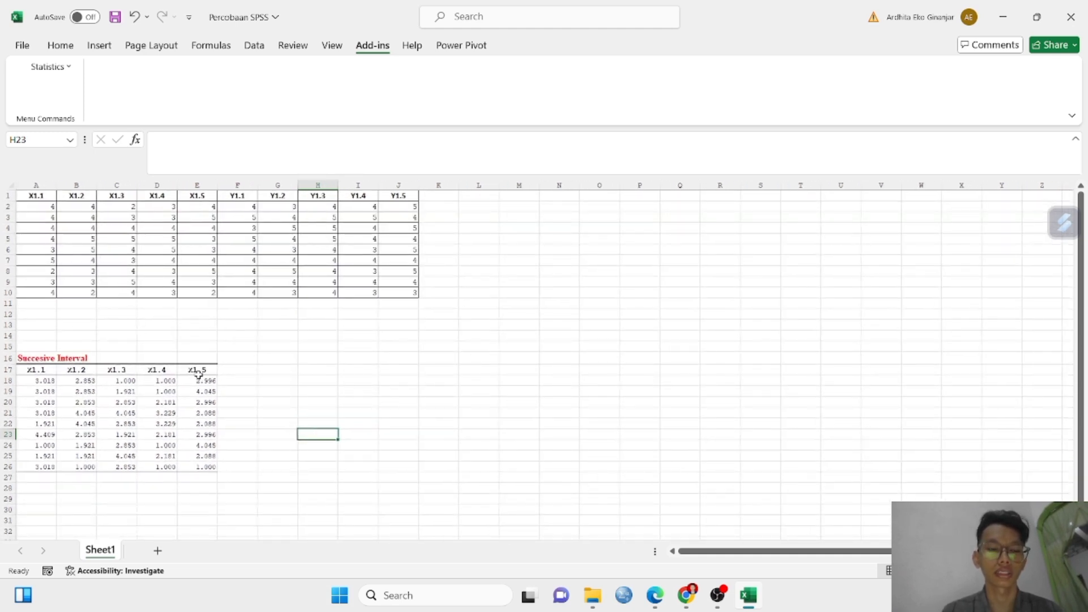
# Inspect individual converted interval values for X1.1 to X1.4 and compare the output with the original Likert scores
pyautogui.click(64, 412)
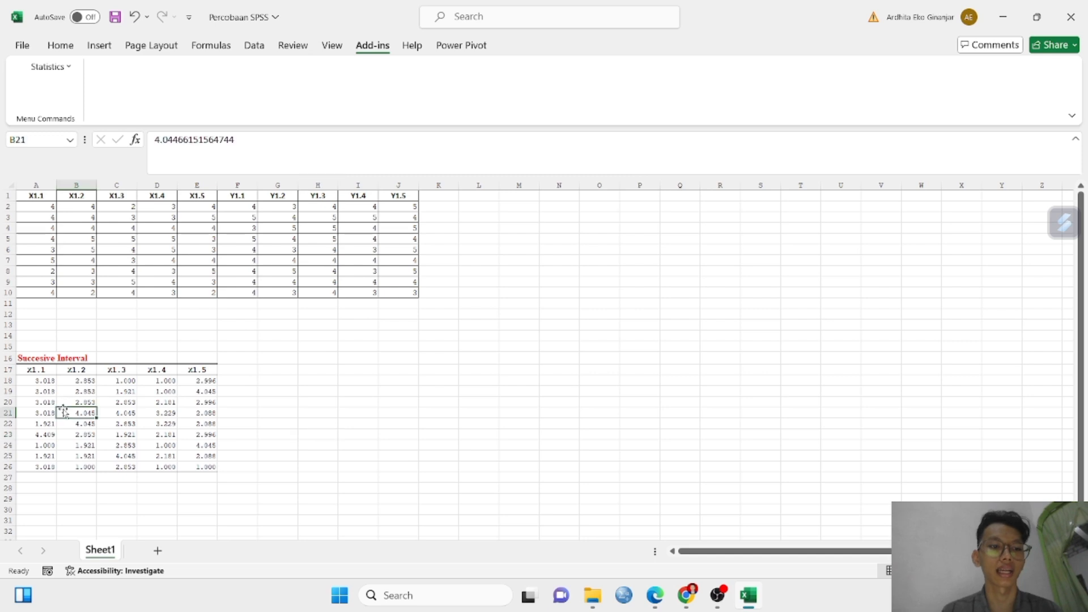
pyautogui.click(86, 381)
pyautogui.click(129, 413)
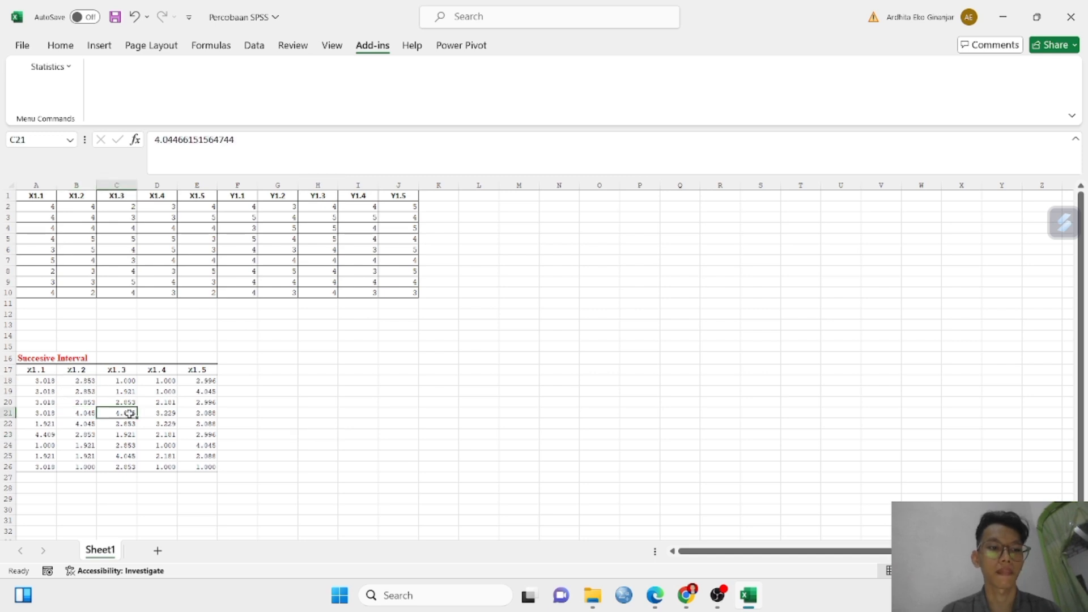
pyautogui.click(44, 402)
pyautogui.click(45, 425)
pyautogui.click(131, 448)
pyautogui.click(130, 415)
pyautogui.click(104, 392)
pyautogui.click(173, 432)
pyautogui.scroll(3, 347, 444)
pyautogui.scroll(-4, 347, 444)
pyautogui.scroll(-1, 348, 443)
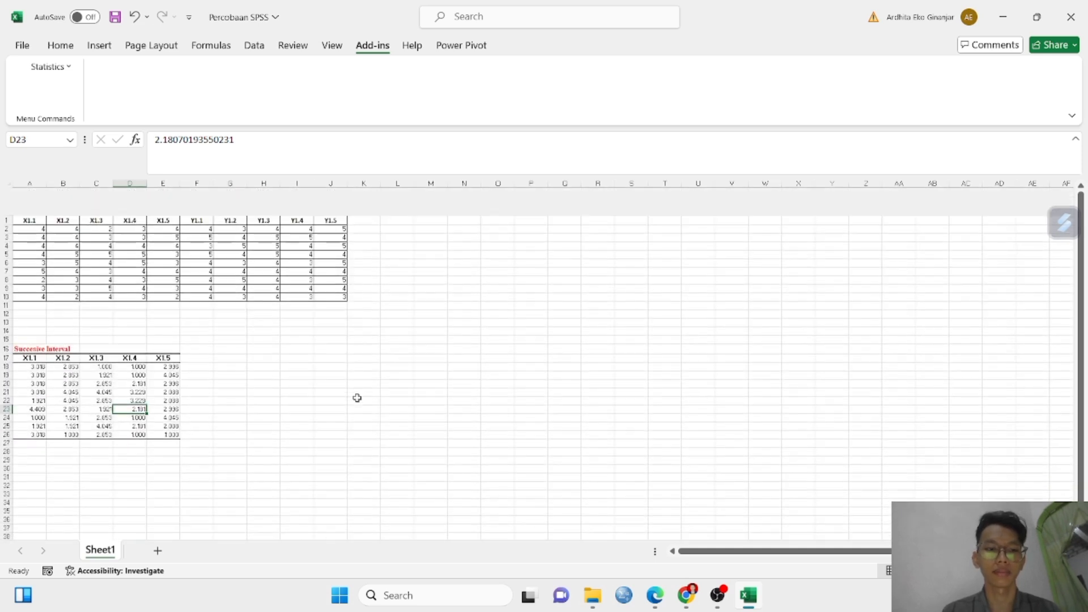
pyautogui.click(299, 371)
pyautogui.click(237, 330)
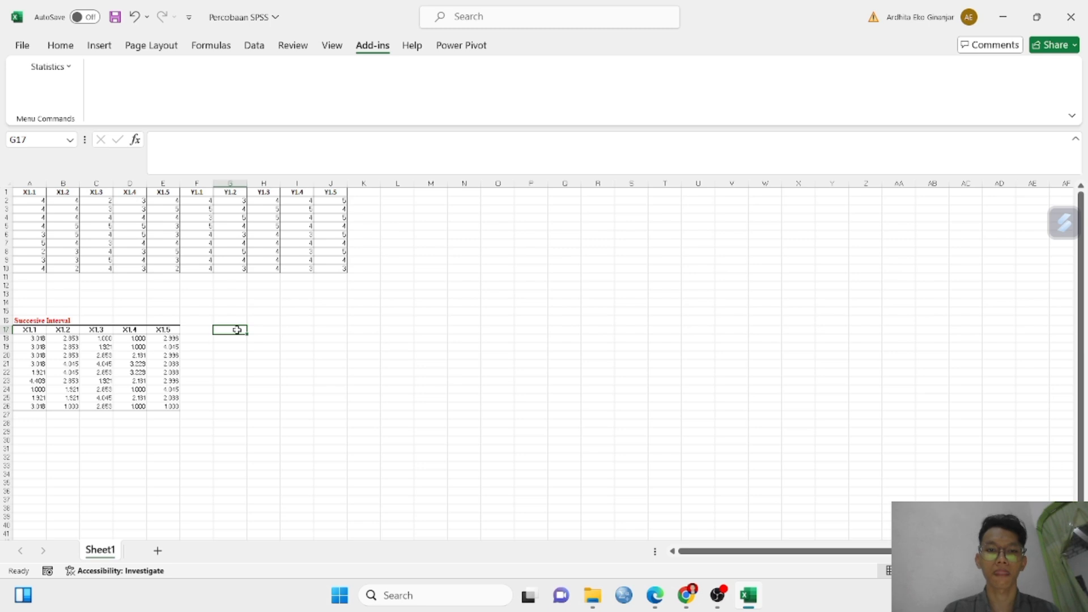